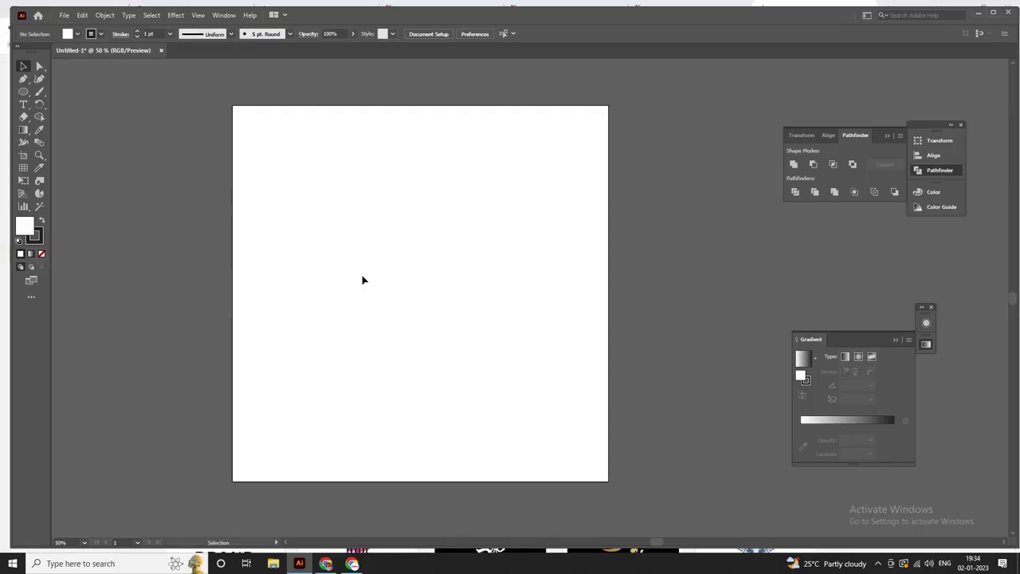
Step: Draw a large circle near the middle of the artboard with the Ellipse tool
click(25, 93)
drag(360, 230, 502, 328)
click(23, 66)
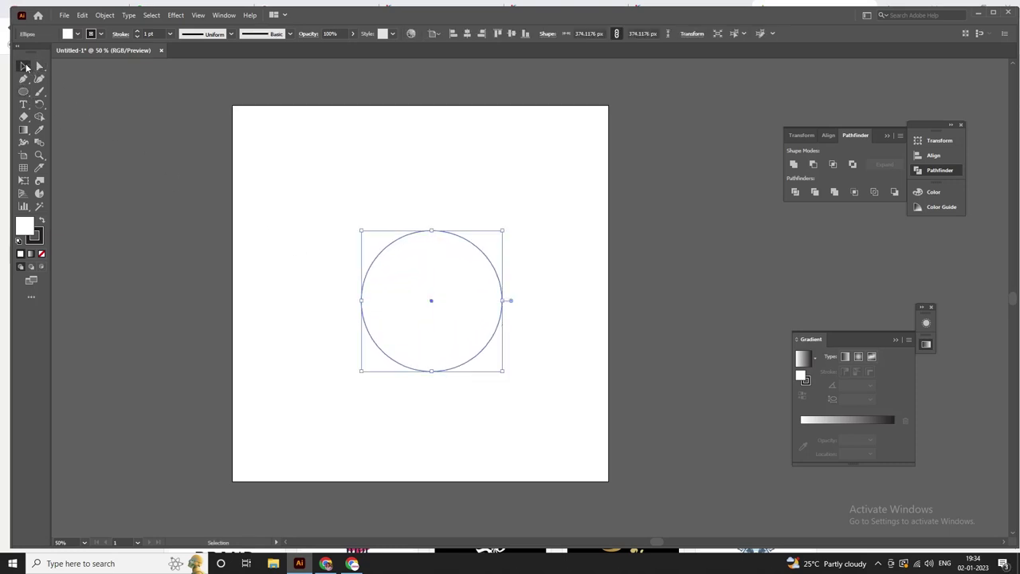
Step: Remove the circle's fill, give it a 4 pt stroke, and nudge it up-left
click(42, 253)
click(151, 33)
key(Up)
key(Up)
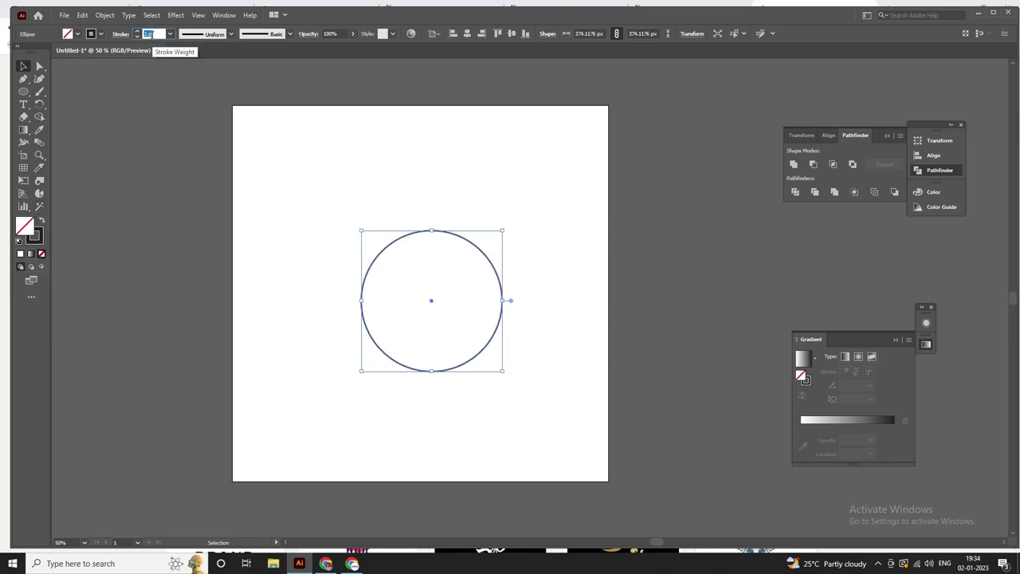
key(Up)
click(346, 221)
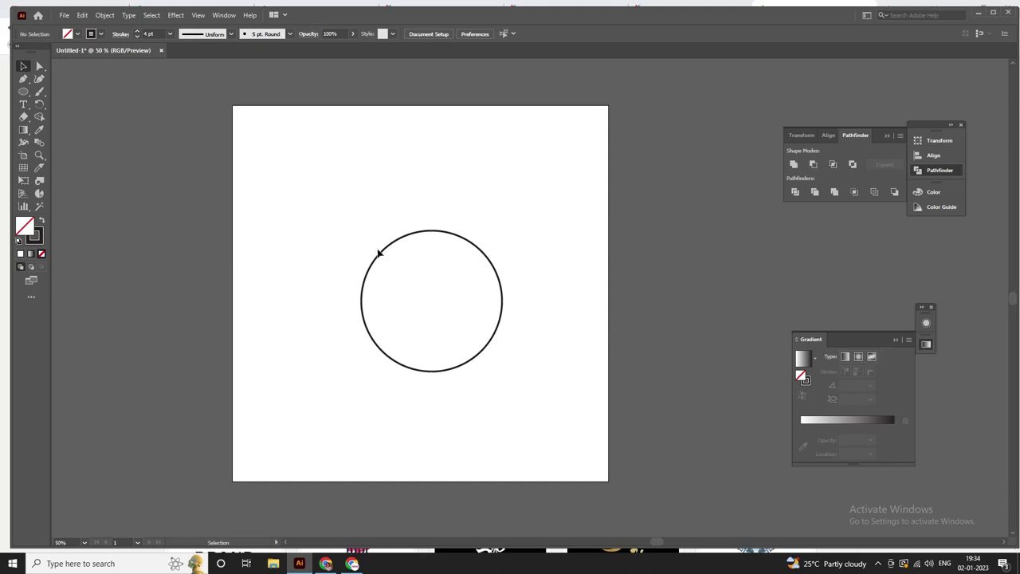
drag(383, 255, 375, 235)
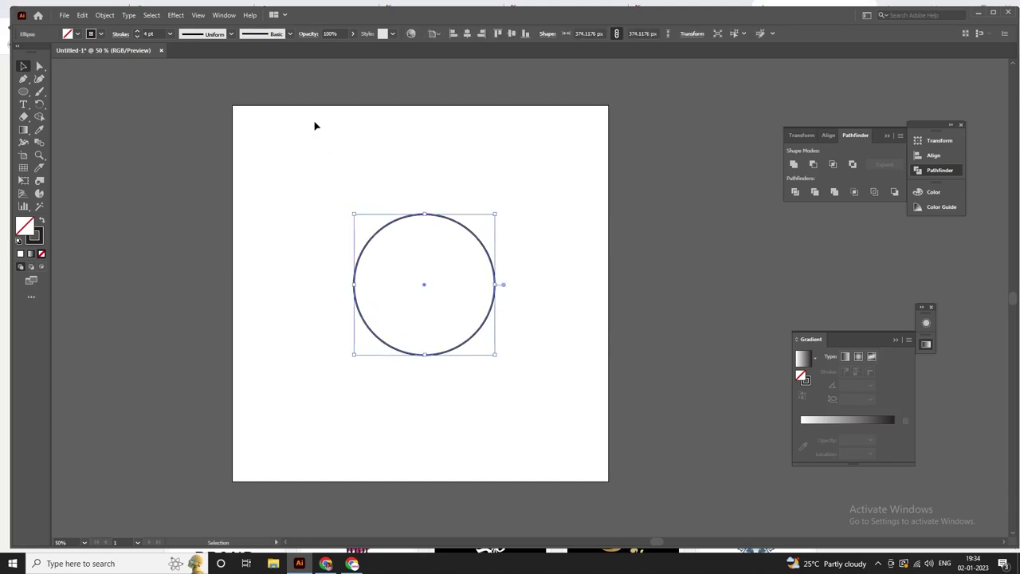
Step: Apply a brush from the Artistic_ScrollPen library to the circle's outline
click(271, 34)
scroll(245, 88, down, 3)
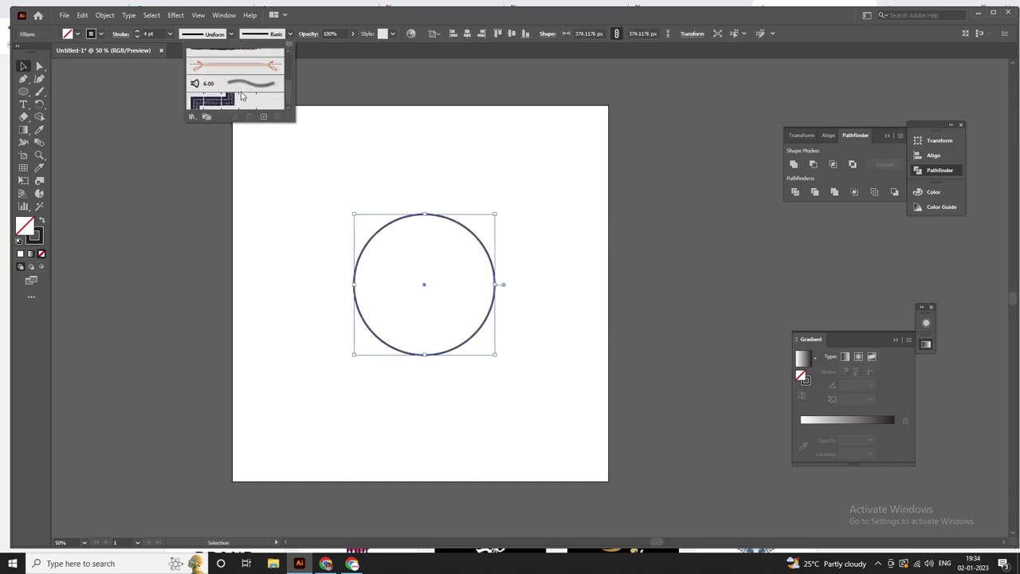
click(192, 118)
mouse_move(227, 168)
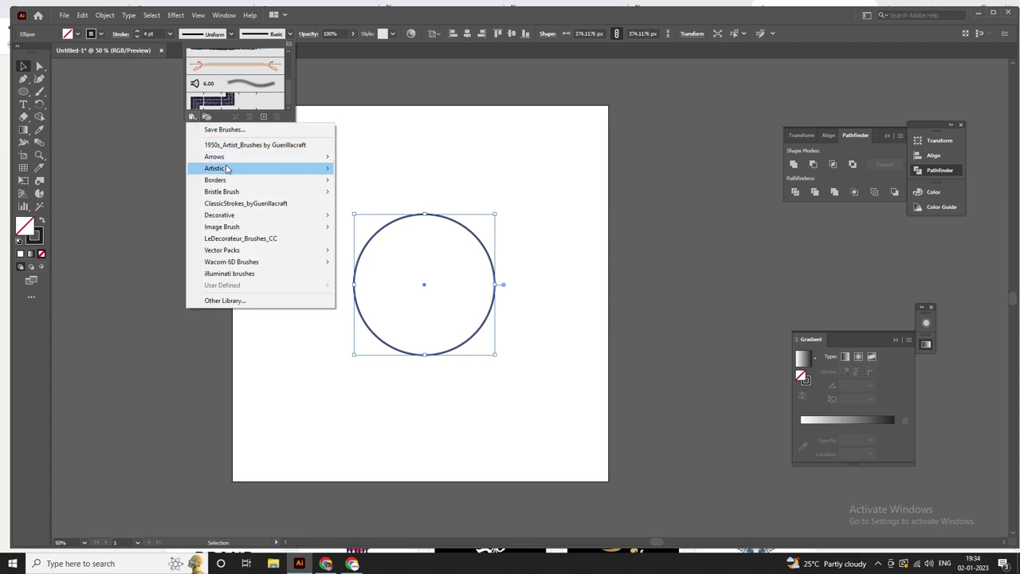
click(381, 214)
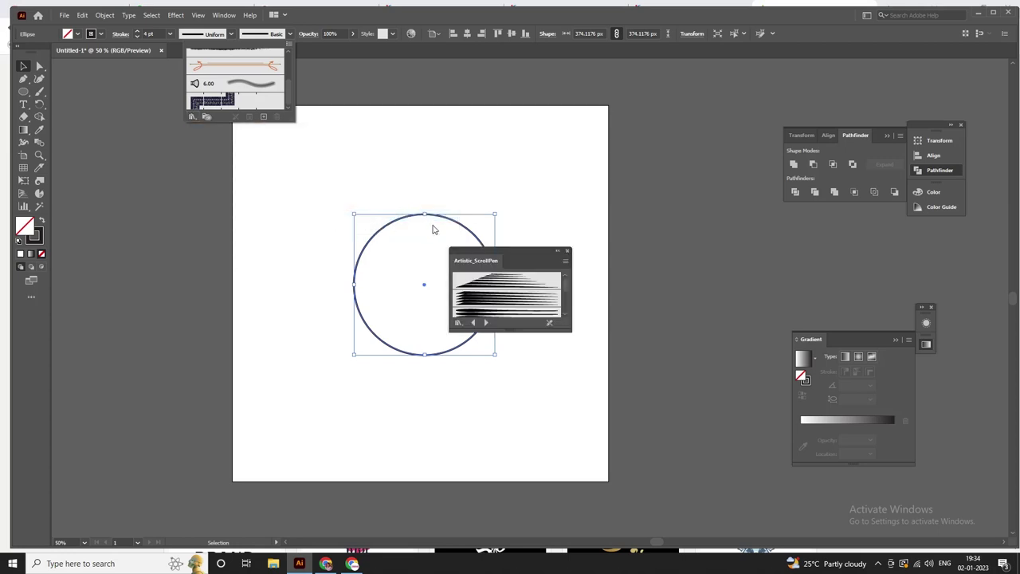
click(495, 279)
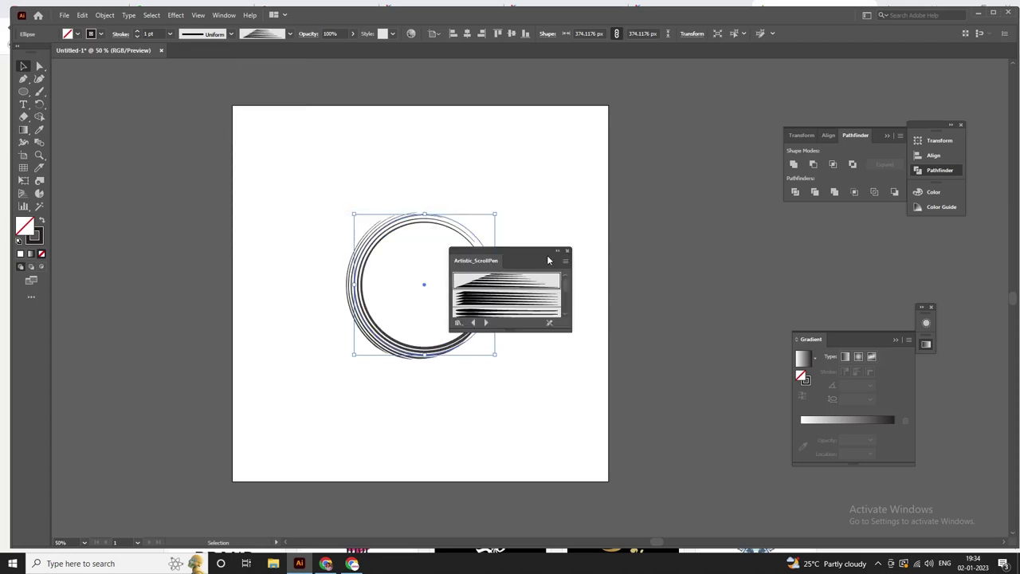
drag(545, 253, 719, 204)
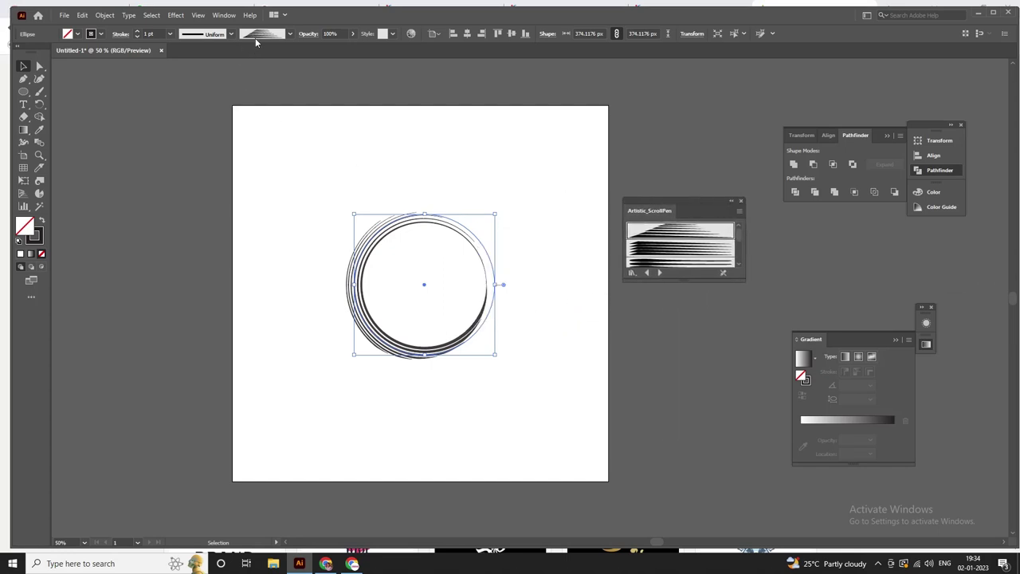
Step: Give the brush stroke a tapered width profile, try a 3 pt weight, then thin it again
click(211, 35)
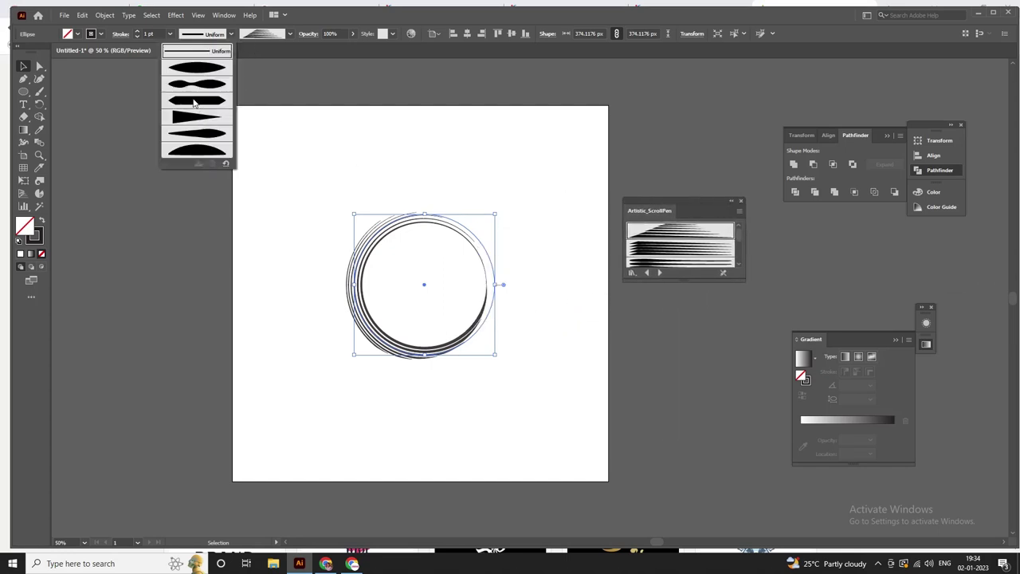
click(197, 151)
double_click(148, 34)
text(3)
key(Return)
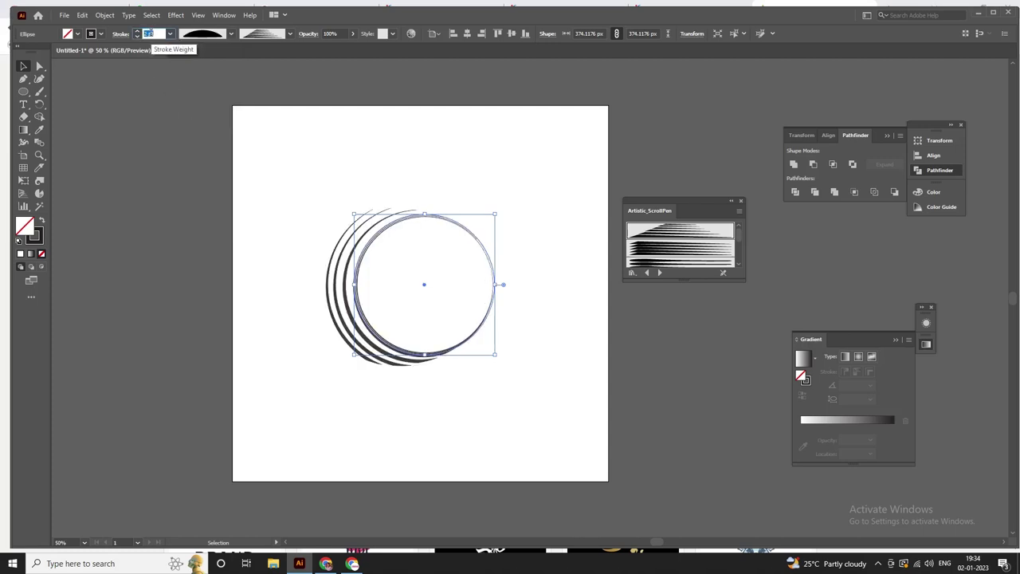
key(Down)
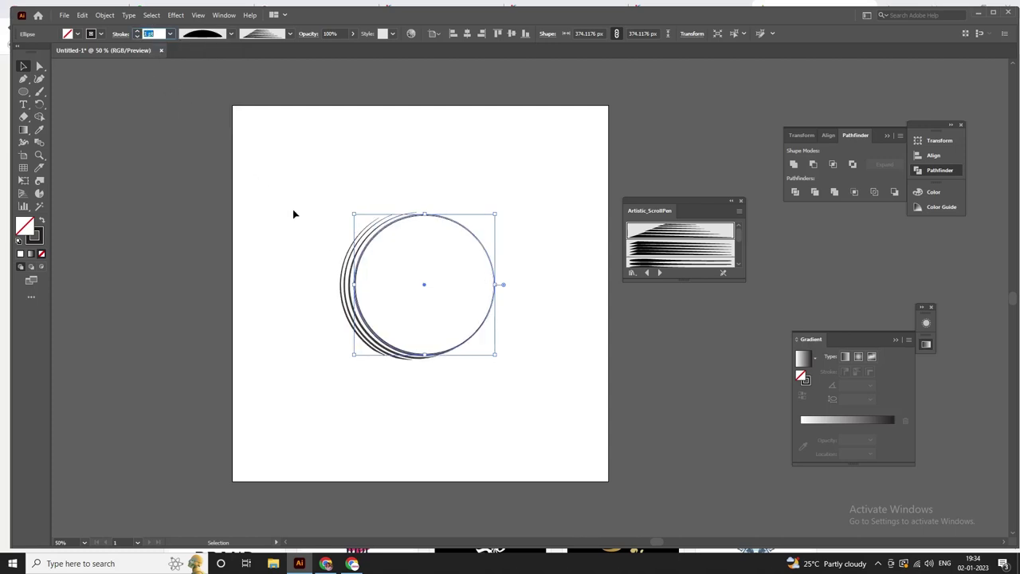
click(293, 213)
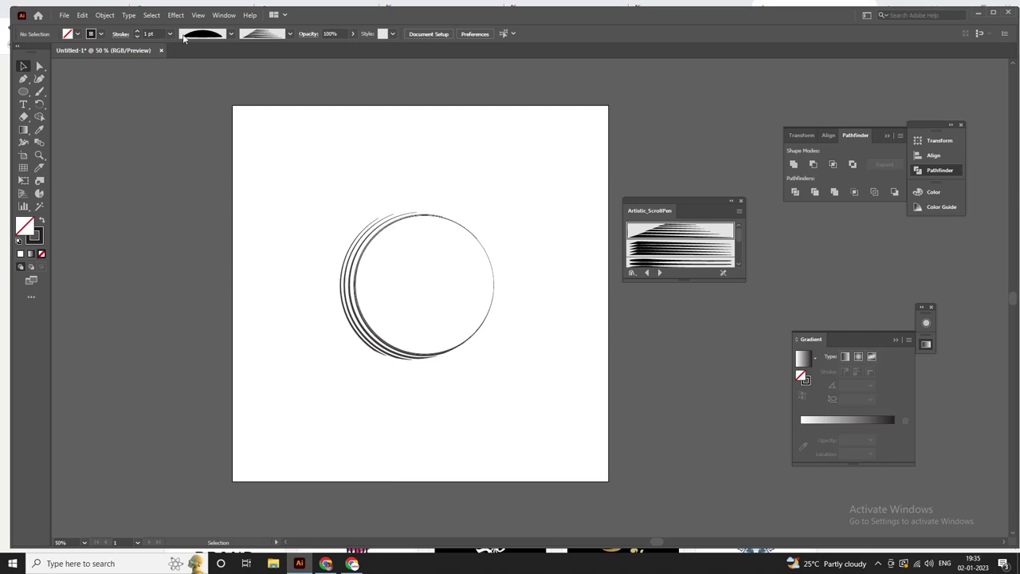
Step: Switch the circle's stroke to an elliptical tapered width profile
click(343, 221)
click(203, 33)
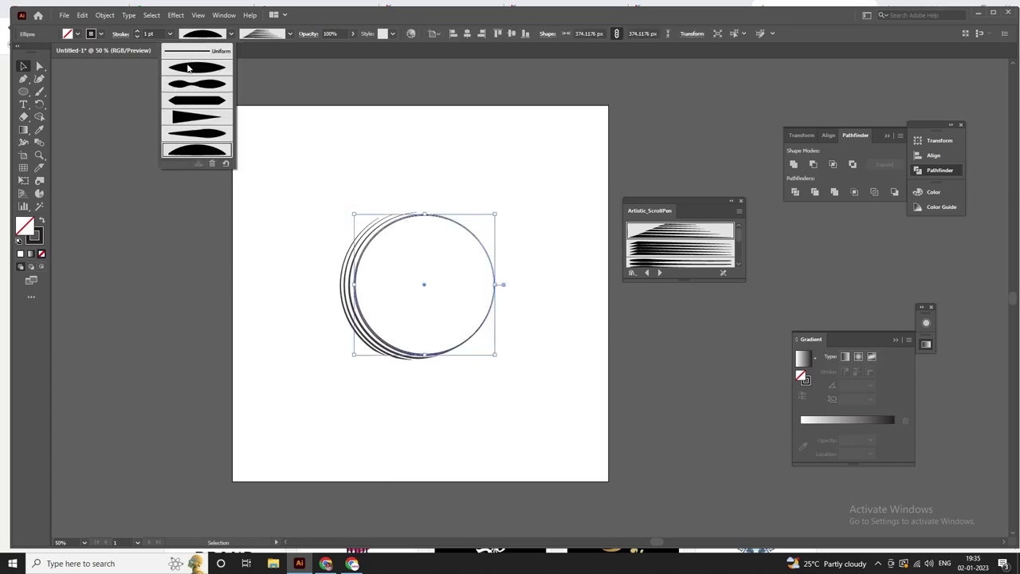
click(189, 69)
click(302, 146)
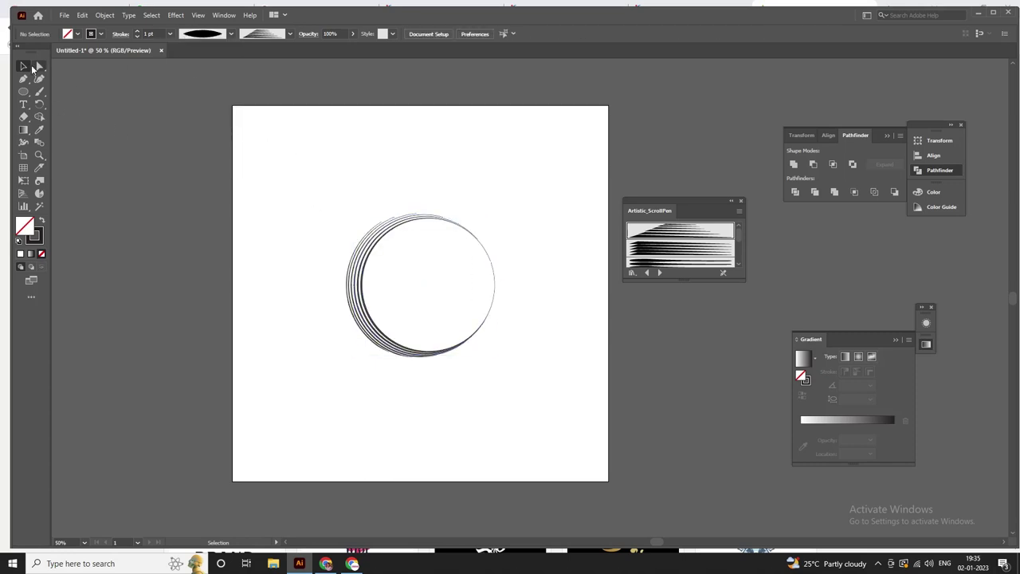
Step: Move the circle up slightly and delete its top-right segment to leave an open arc
click(359, 224)
drag(407, 243, 407, 232)
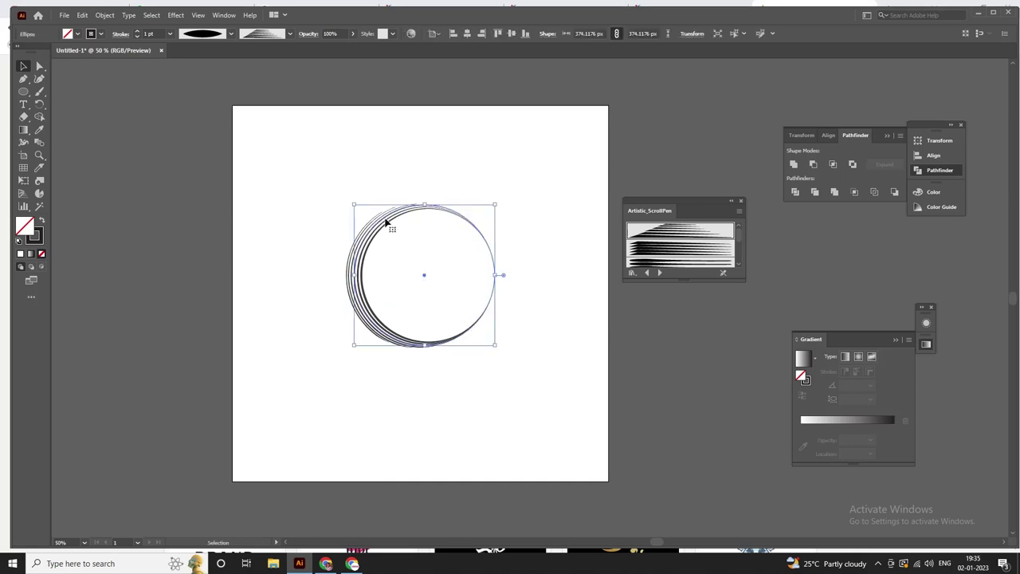
click(23, 78)
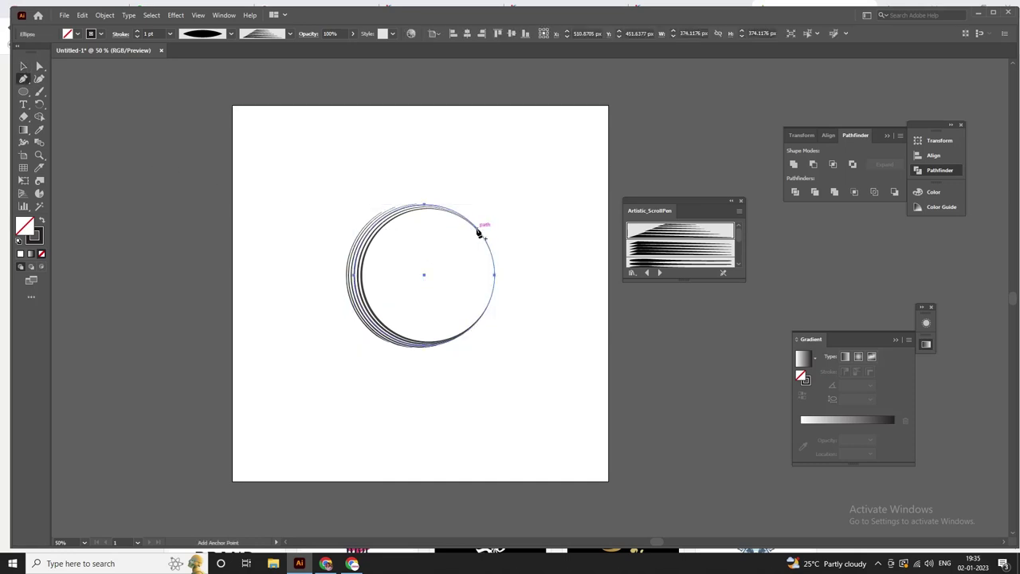
click(479, 232)
key(Delete)
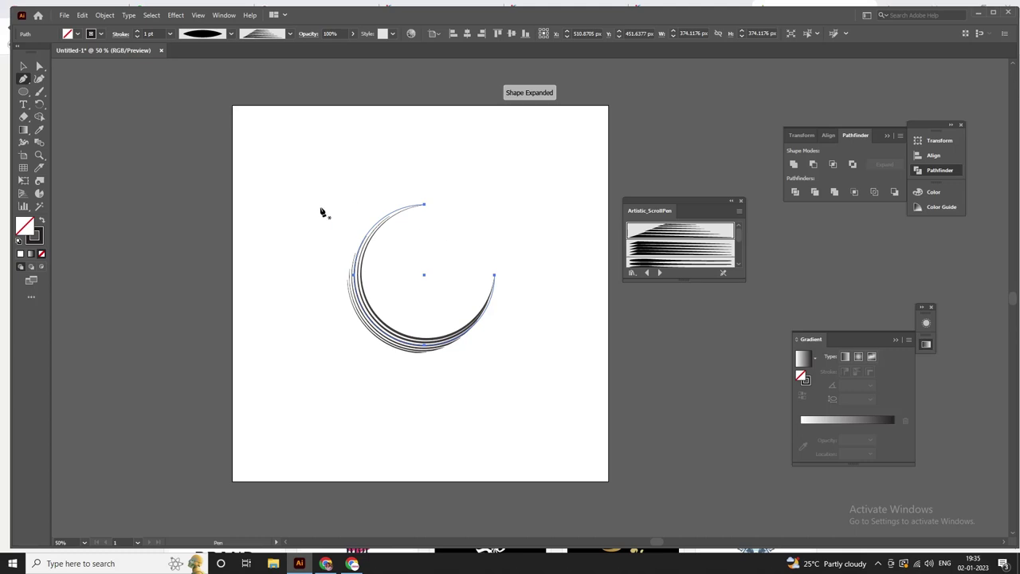
click(22, 69)
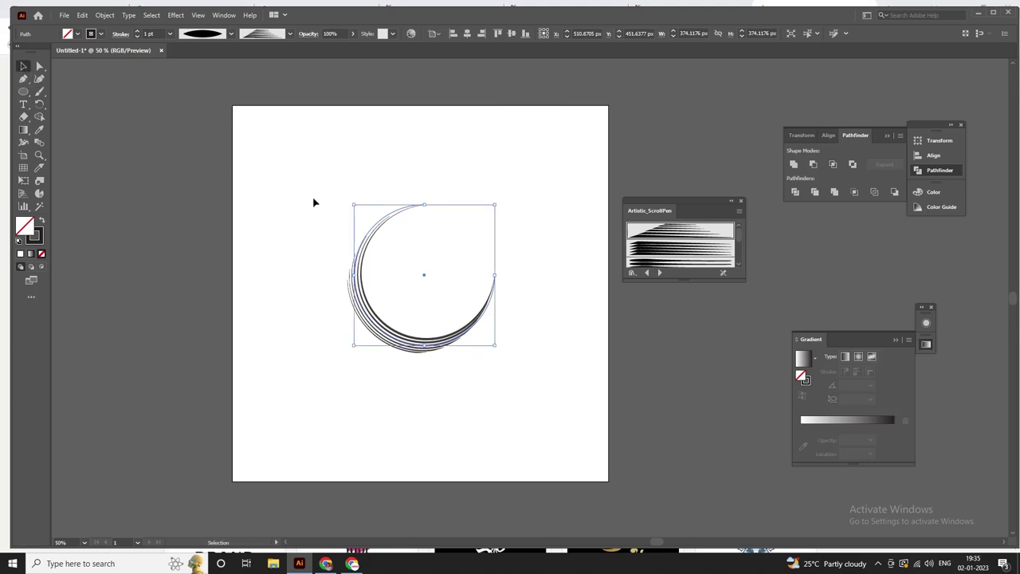
Step: Place an enlarged, rotated copy of the arc inside the original and nudge it left
drag(312, 189, 505, 380)
scroll(415, 318, up, 1)
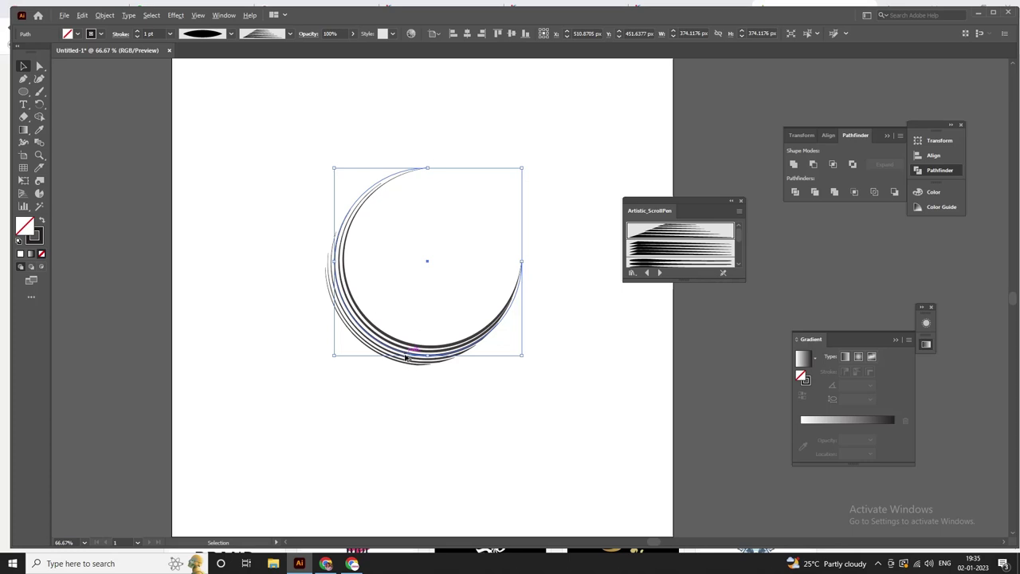
mouse_move(405, 355)
mouse_down()
mouse_move(504, 307)
mouse_move(487, 264)
mouse_move(379, 278)
mouse_up()
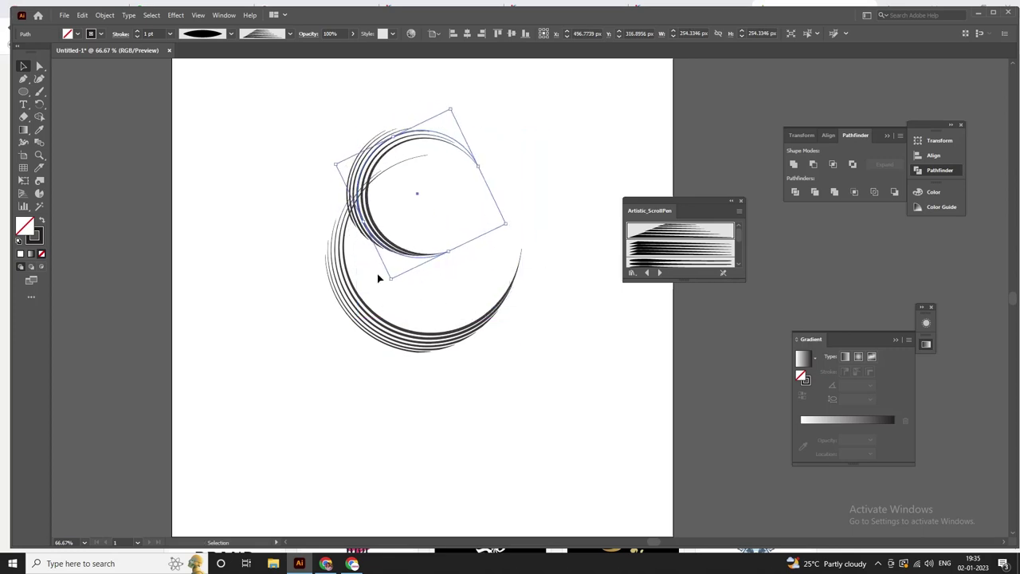
drag(371, 182, 383, 231)
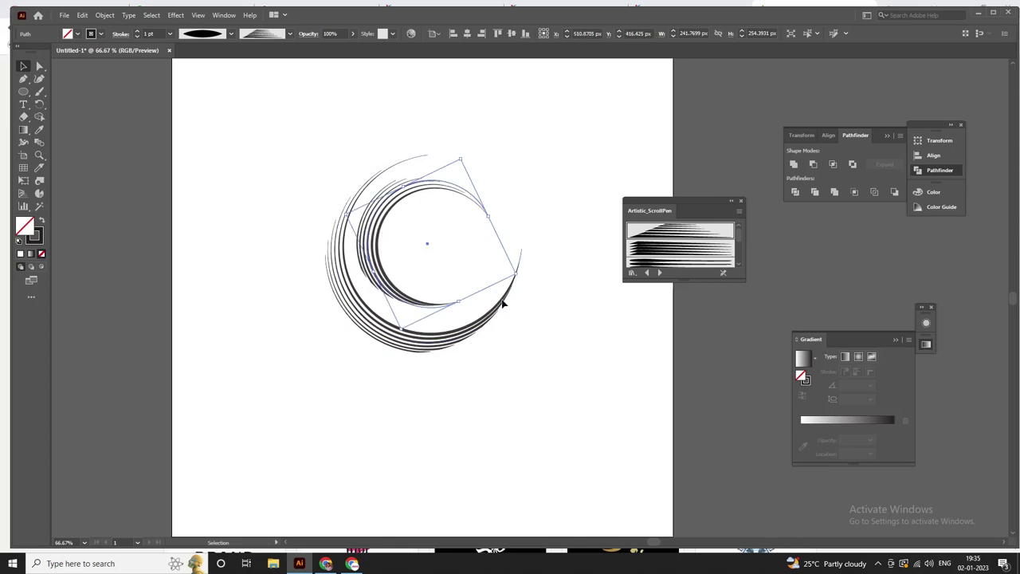
drag(516, 273, 539, 281)
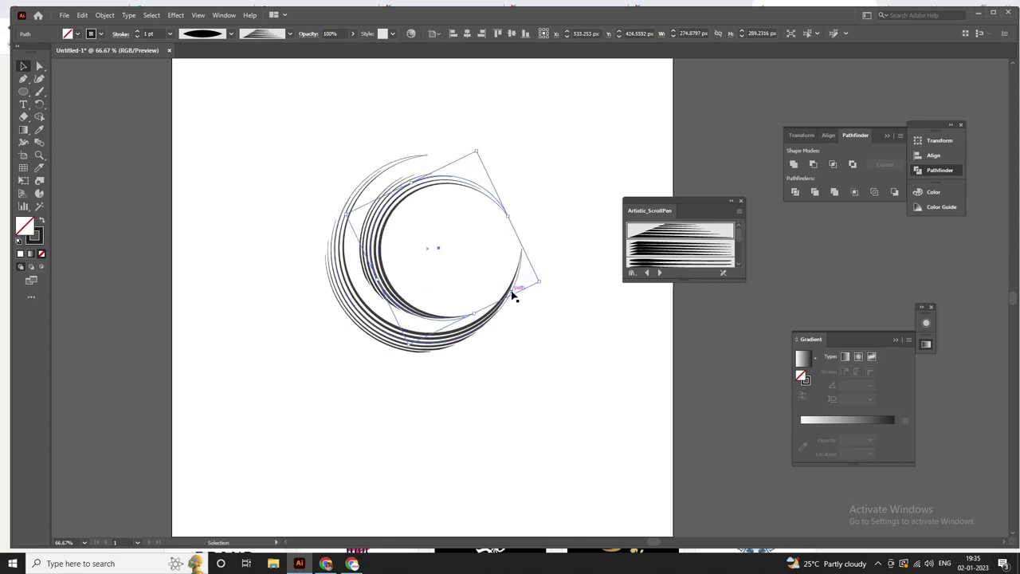
key(Left)
key(Left)
key(Left)
key(Left)
key(Left)
key(Left)
key(Left)
key(Left)
key(Left)
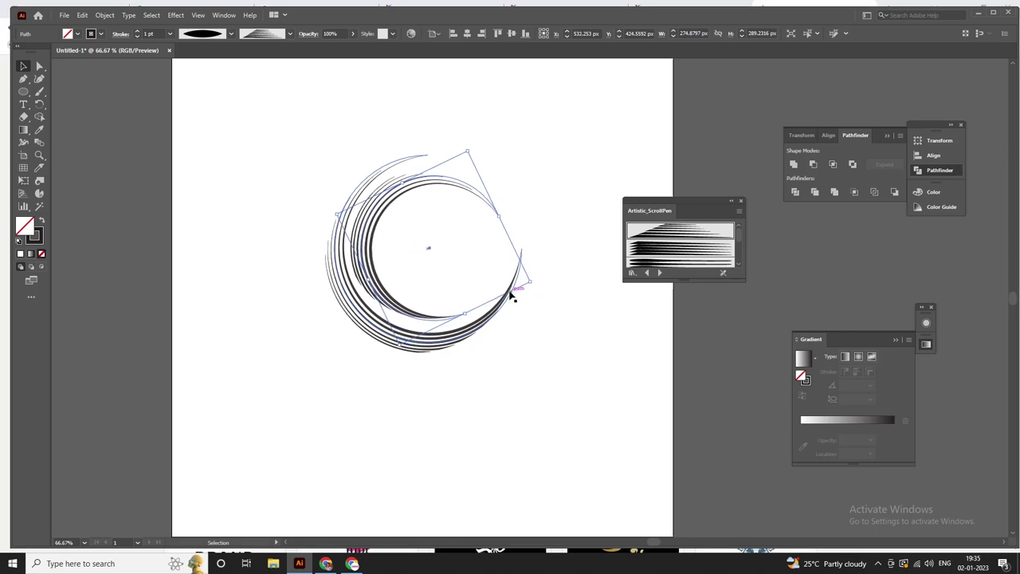
key(Left)
key(Left)
key(Left)
click(556, 339)
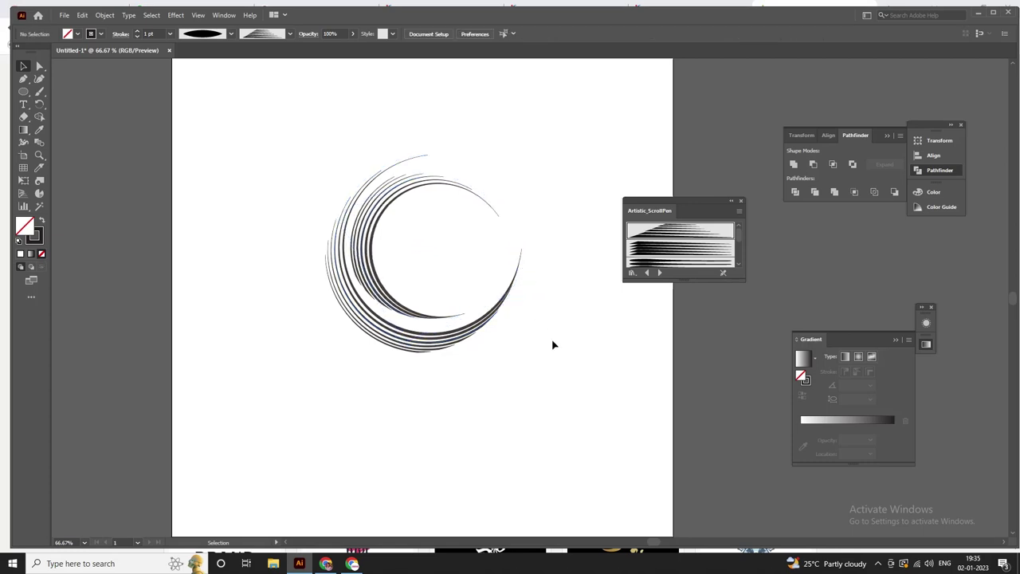
Step: Add a smaller arc copy near the centre of the swirl
click(367, 224)
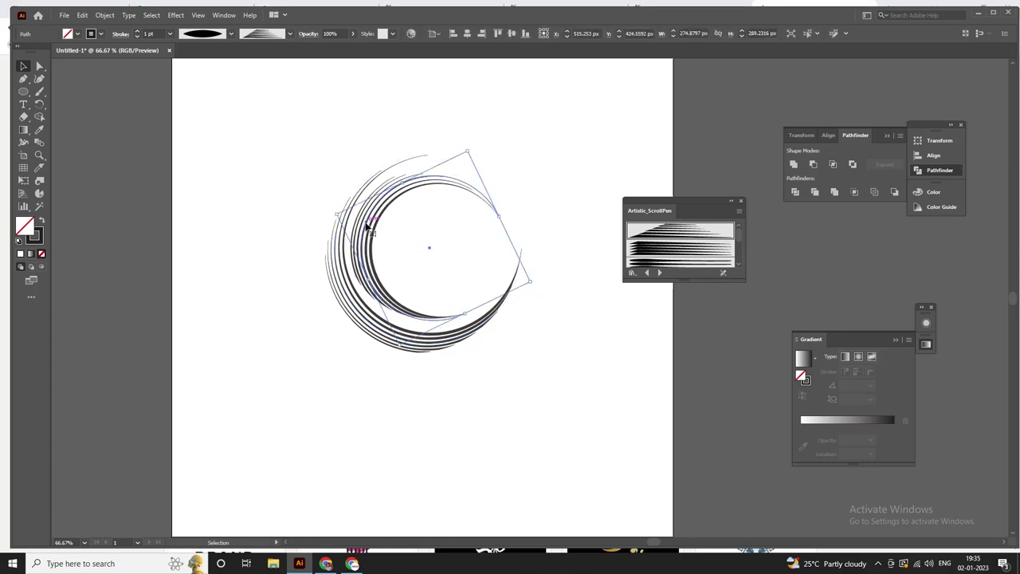
drag(365, 223, 449, 253)
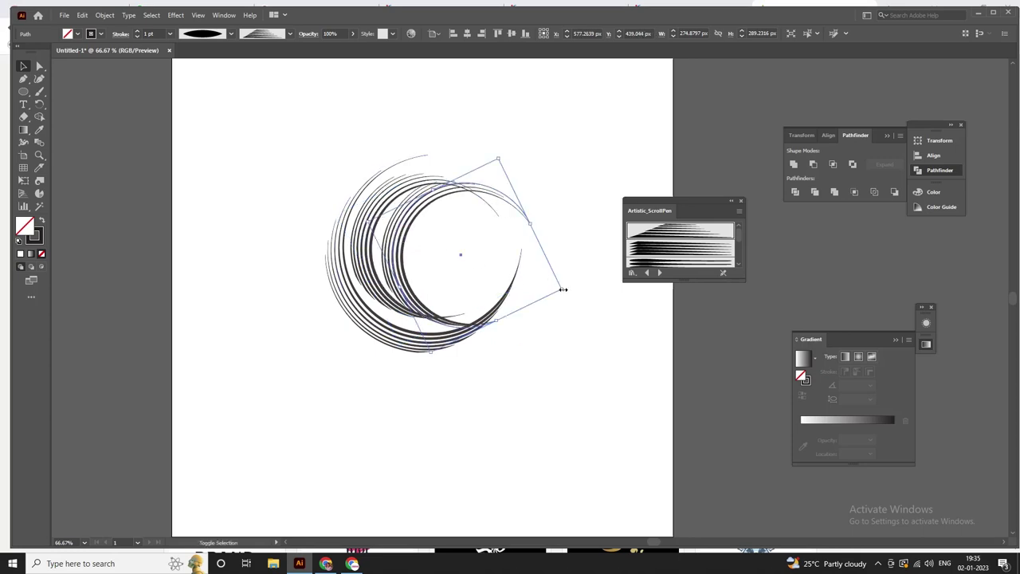
drag(563, 290, 441, 255)
drag(399, 218, 410, 226)
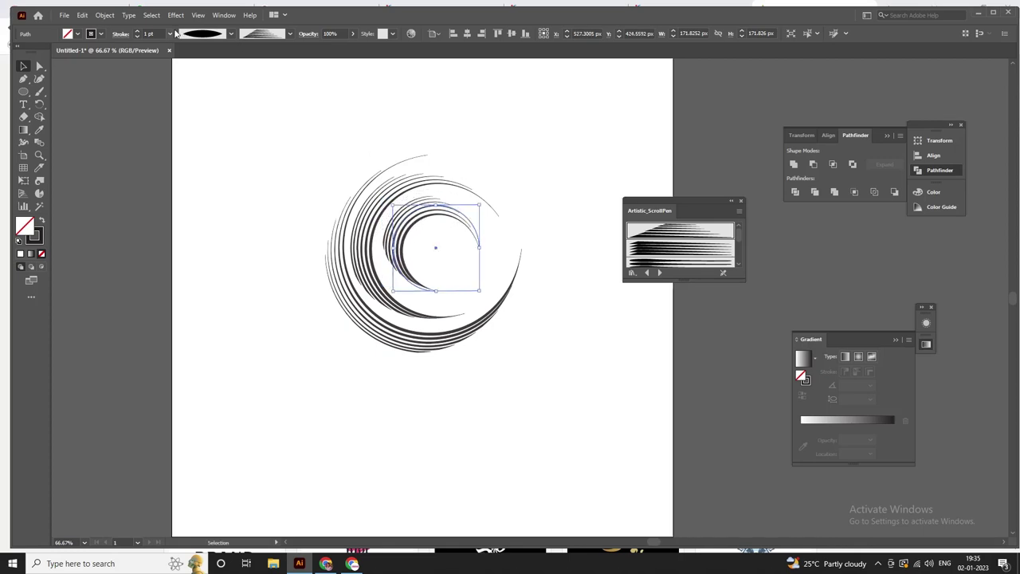
Step: Set the small arc to 0.75 pt and keep the large arc at 1 pt
click(172, 34)
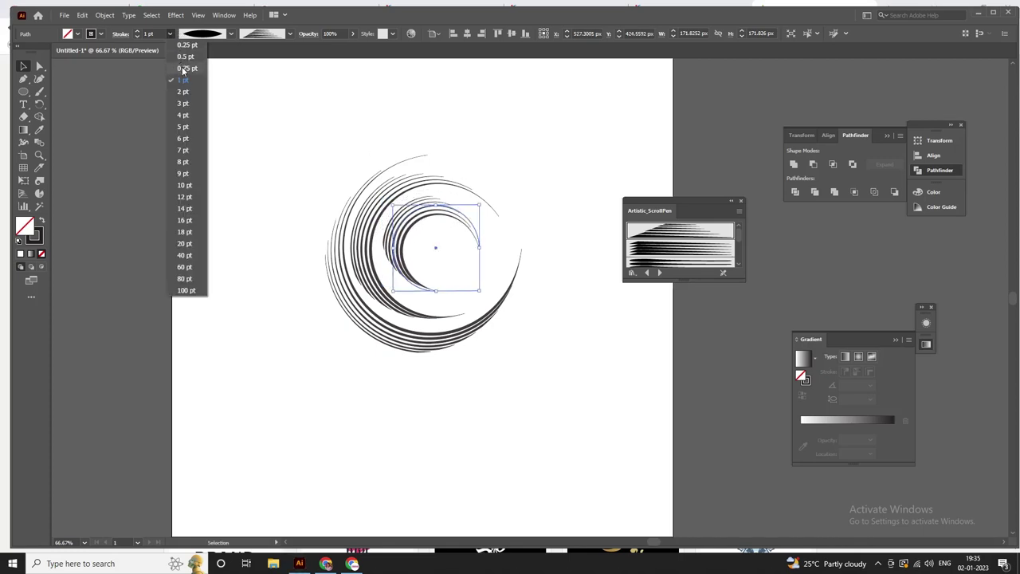
click(183, 68)
click(303, 135)
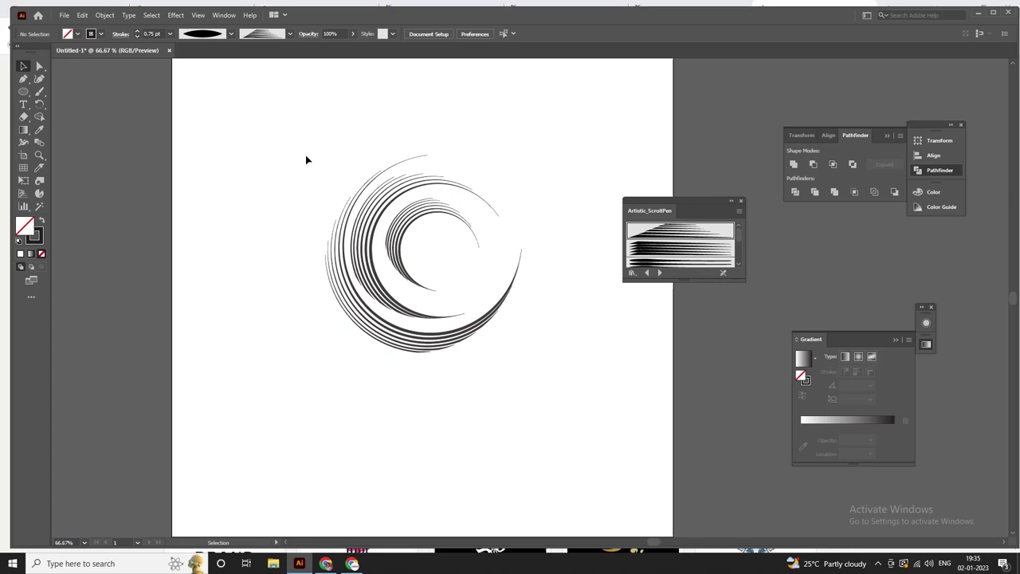
click(361, 305)
click(149, 34)
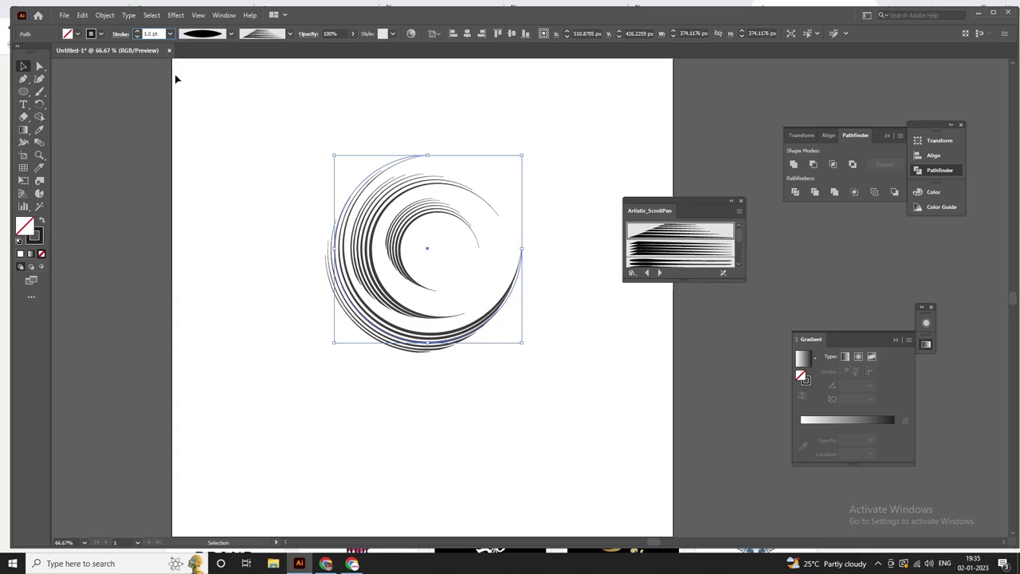
key(Return)
key(ctrl+z)
Step: Align all the spiral arcs to each other on both axes
drag(311, 159, 587, 333)
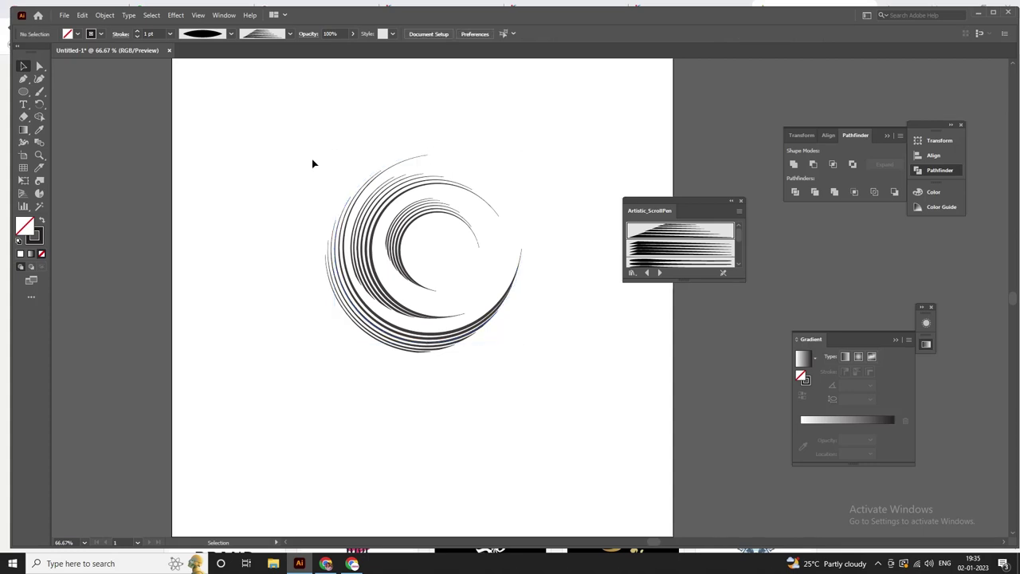
click(461, 35)
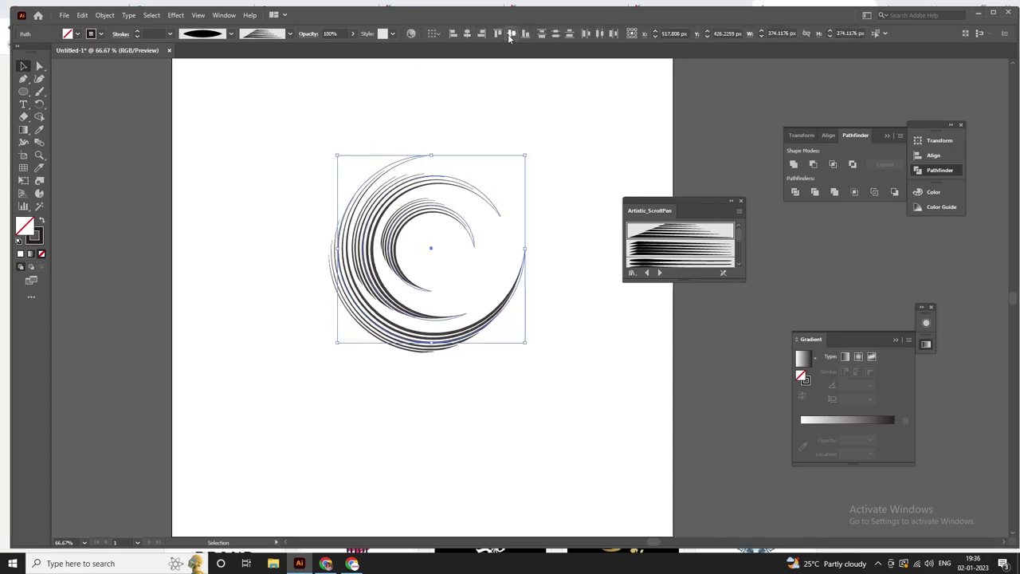
click(508, 33)
click(560, 153)
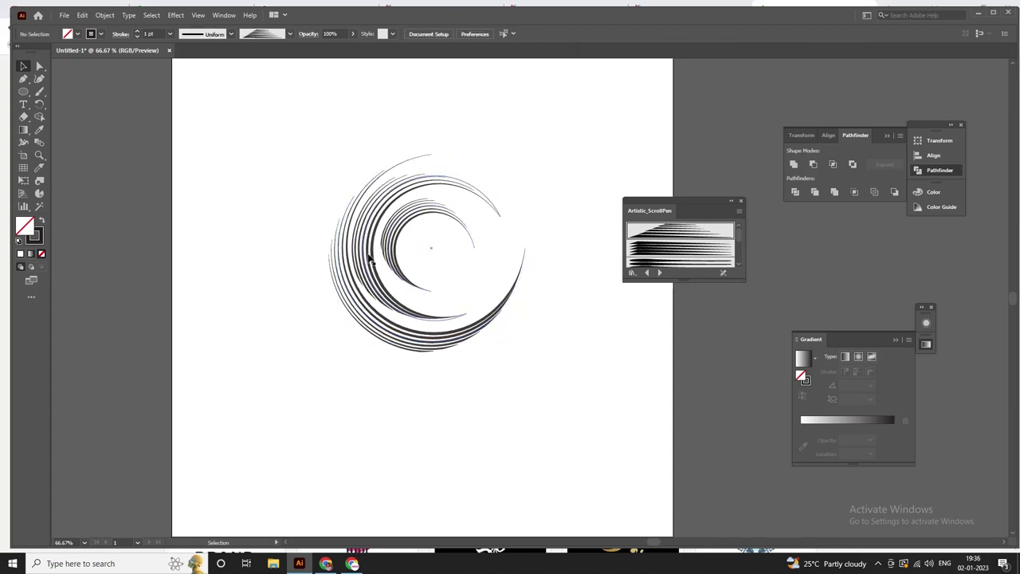
Step: Rotate the whole spiral about 27 degrees
scroll(467, 314, down, 1)
scroll(467, 314, down, 1)
drag(509, 351, 357, 209)
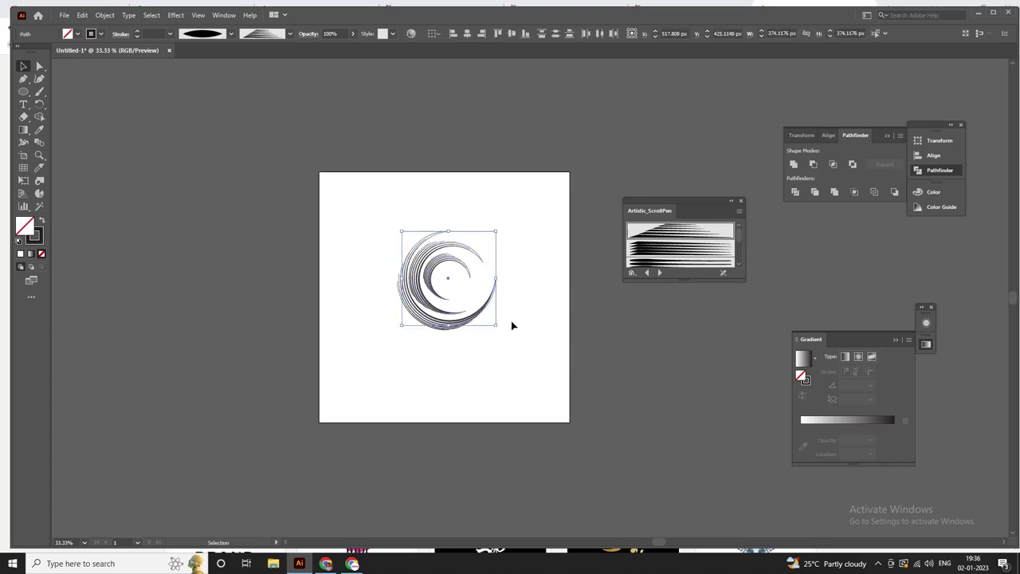
mouse_move(502, 329)
mouse_down()
mouse_move(520, 300)
mouse_move(505, 338)
mouse_up()
Step: Give the spiral's strokes a cyan colour swatch
click(92, 35)
click(64, 52)
click(262, 128)
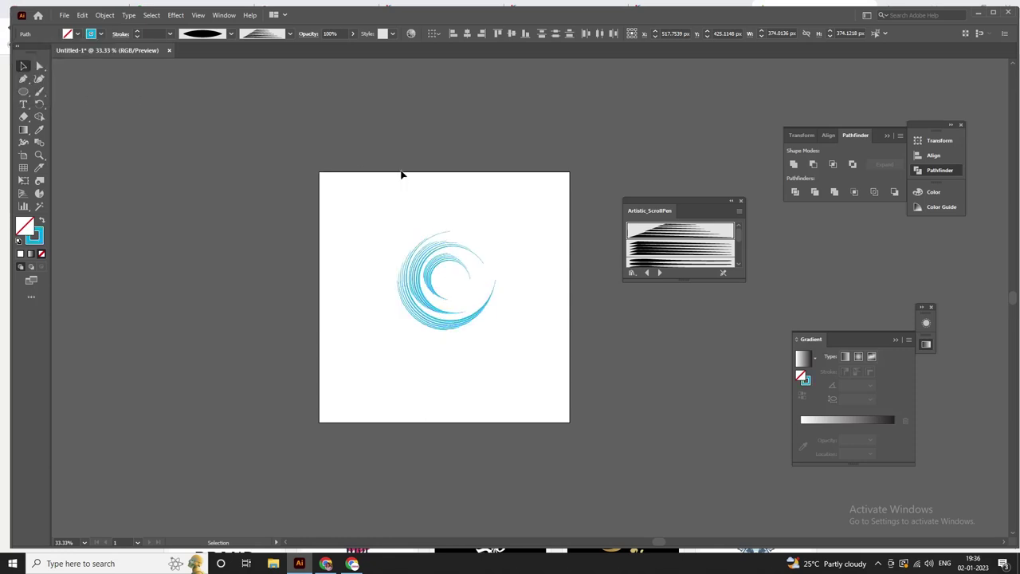
key(ctrl+equal)
scroll(445, 225, up, 1)
scroll(439, 223, up, 2)
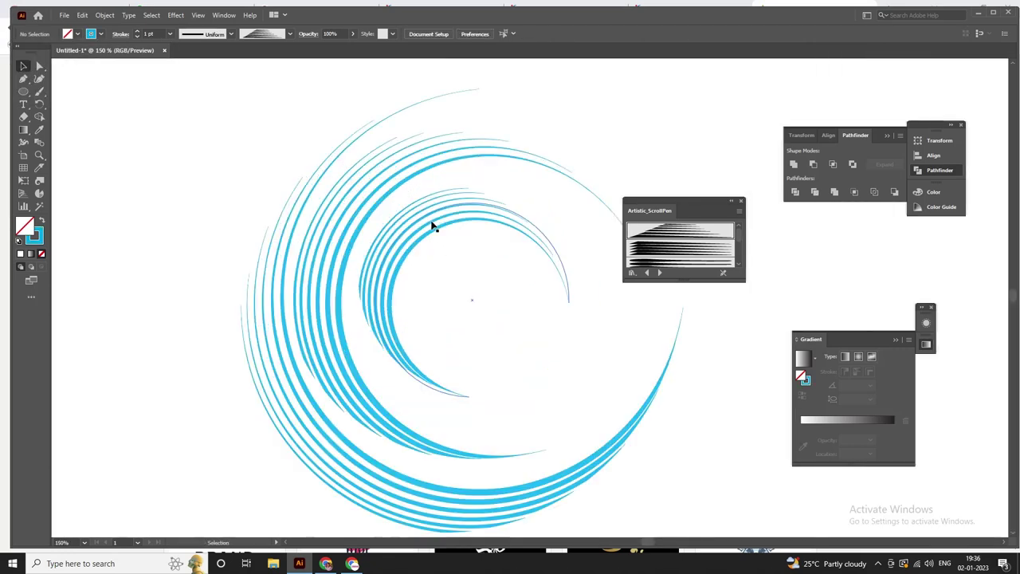
Step: Shorten the innermost arc by deleting its right-hand end anchor
click(451, 226)
key(a)
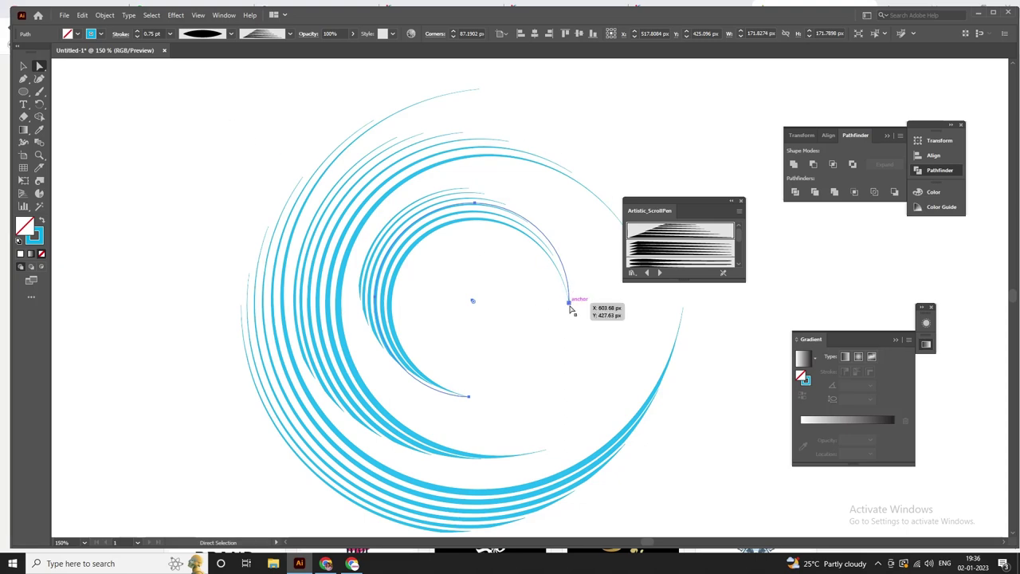
click(568, 302)
key(Delete)
click(568, 308)
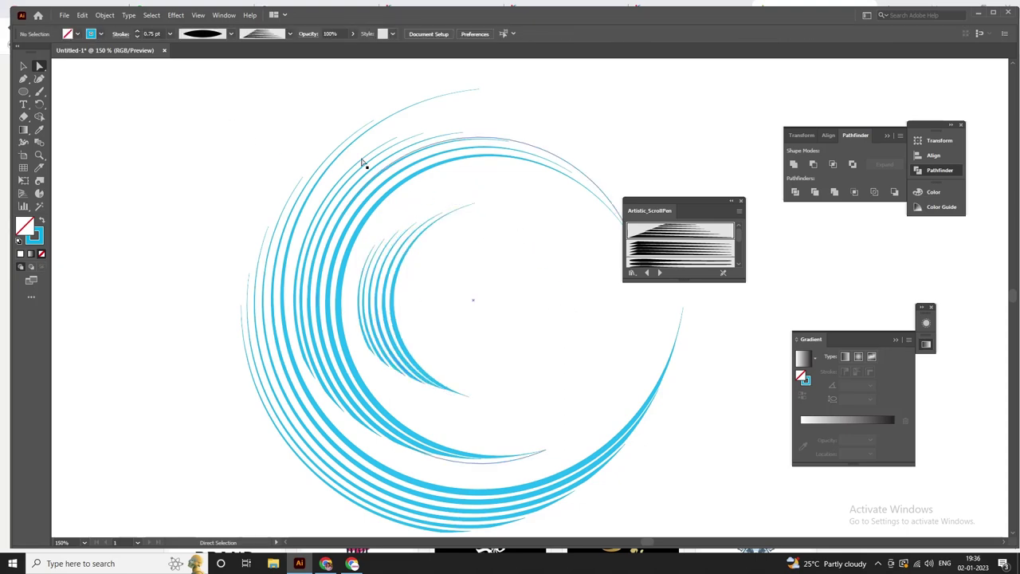
scroll(374, 180, down, 3)
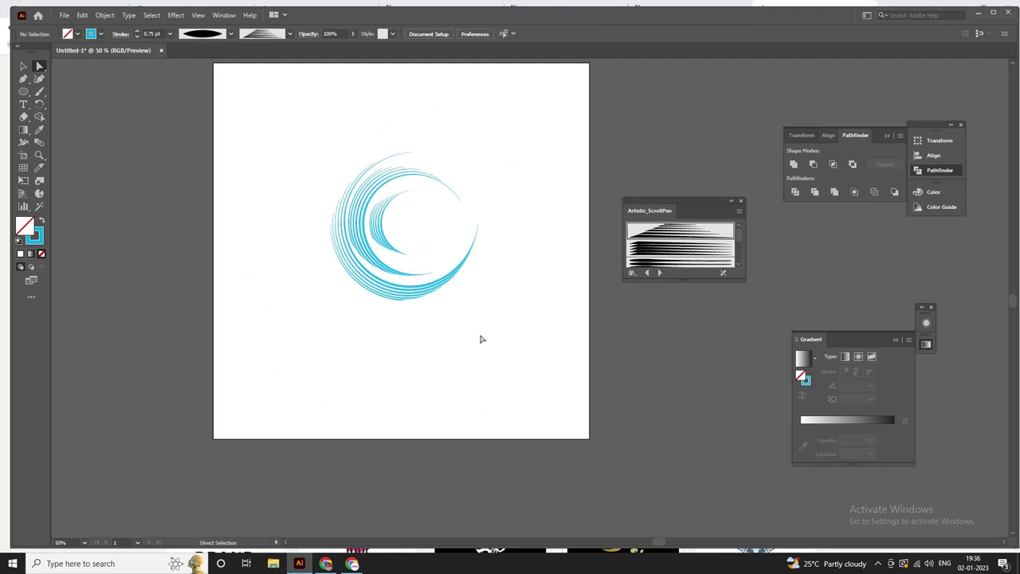
Step: Apply a tapered width profile to the innermost arc
click(388, 200)
scroll(409, 216, up, 2)
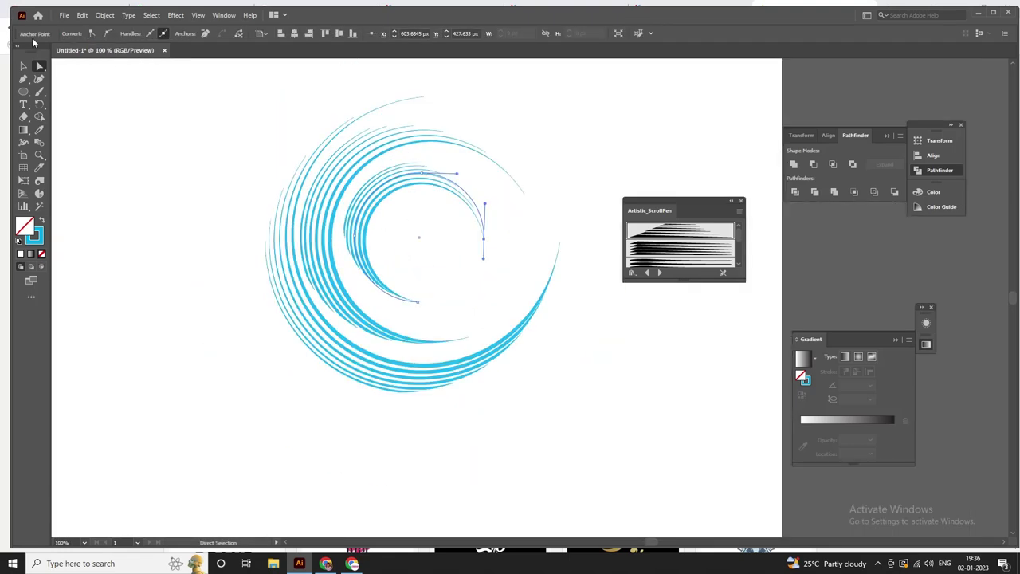
click(23, 66)
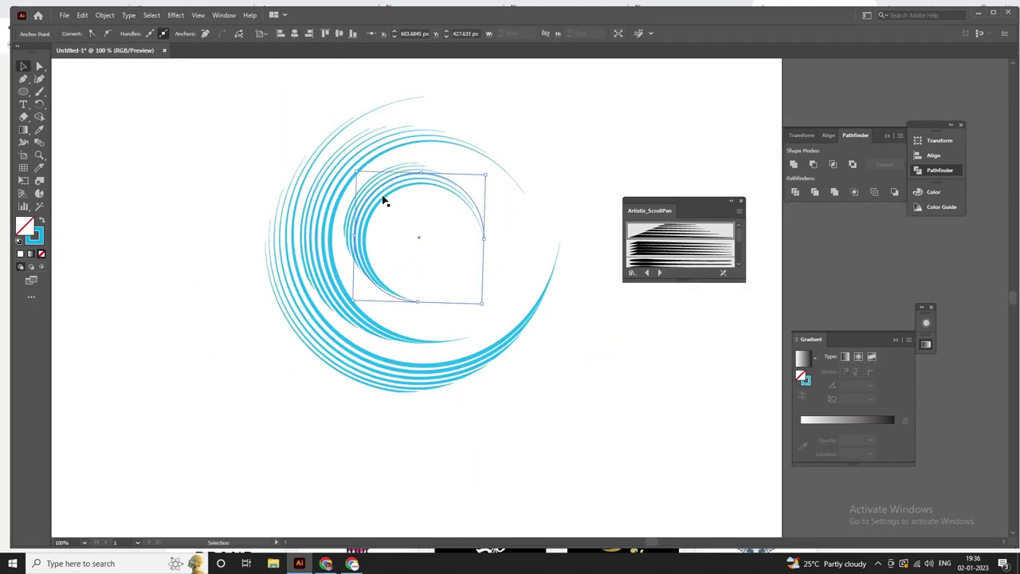
click(214, 37)
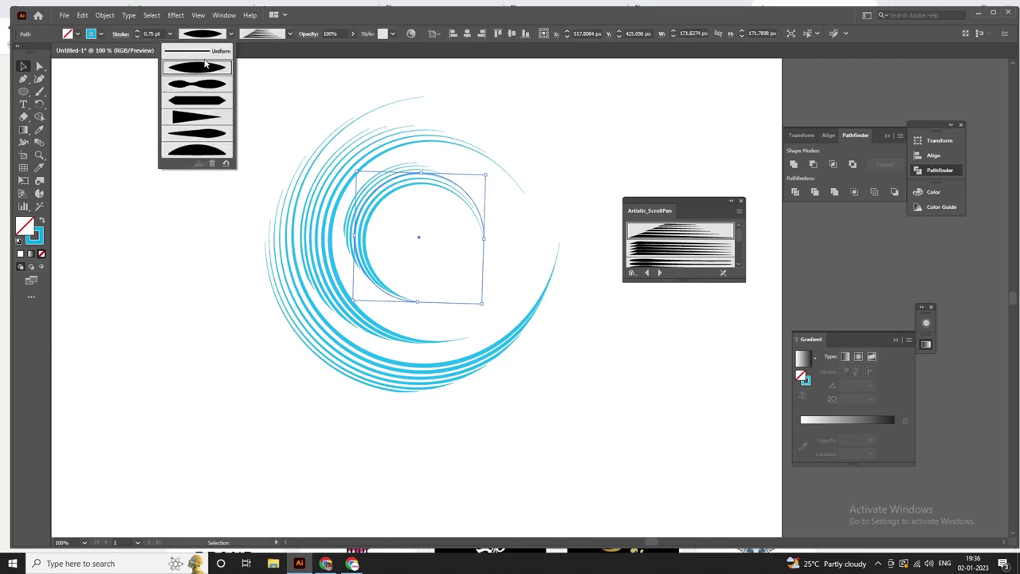
click(205, 64)
click(212, 34)
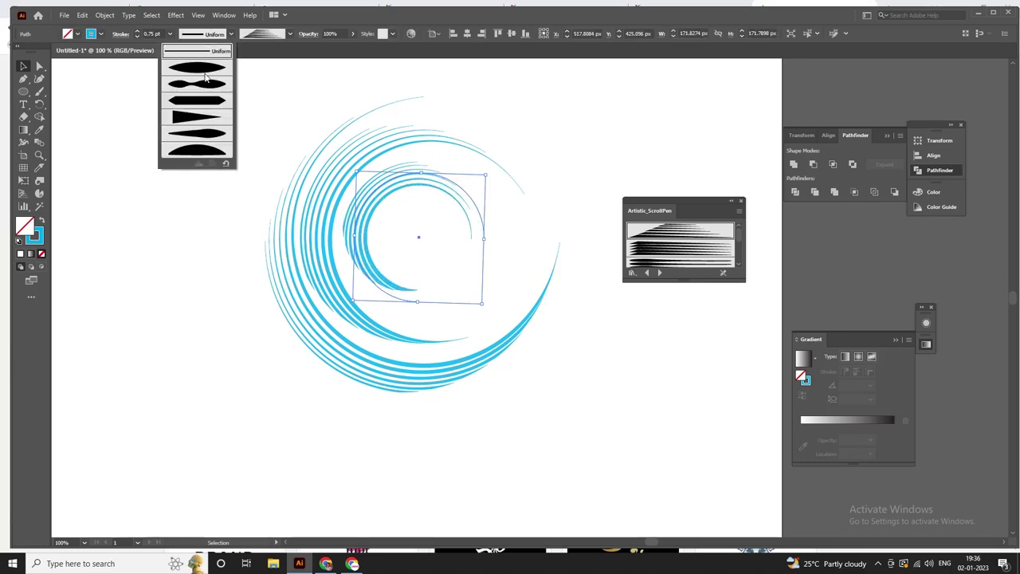
click(204, 75)
click(250, 153)
key(ctrl+minus)
key(ctrl+minus)
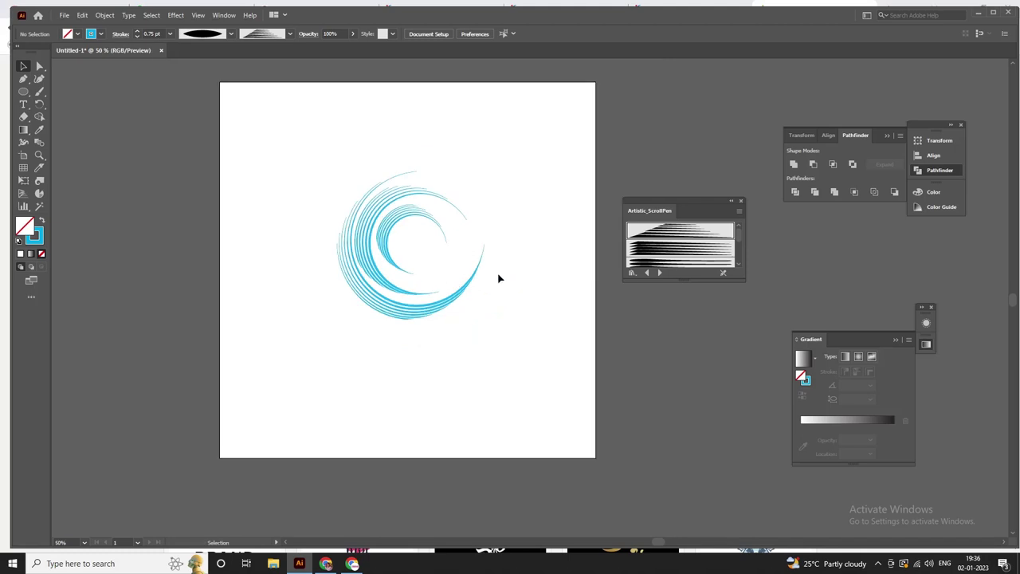
Step: Rotate the spiral slightly and move it down and to the left
click(361, 246)
click(490, 330)
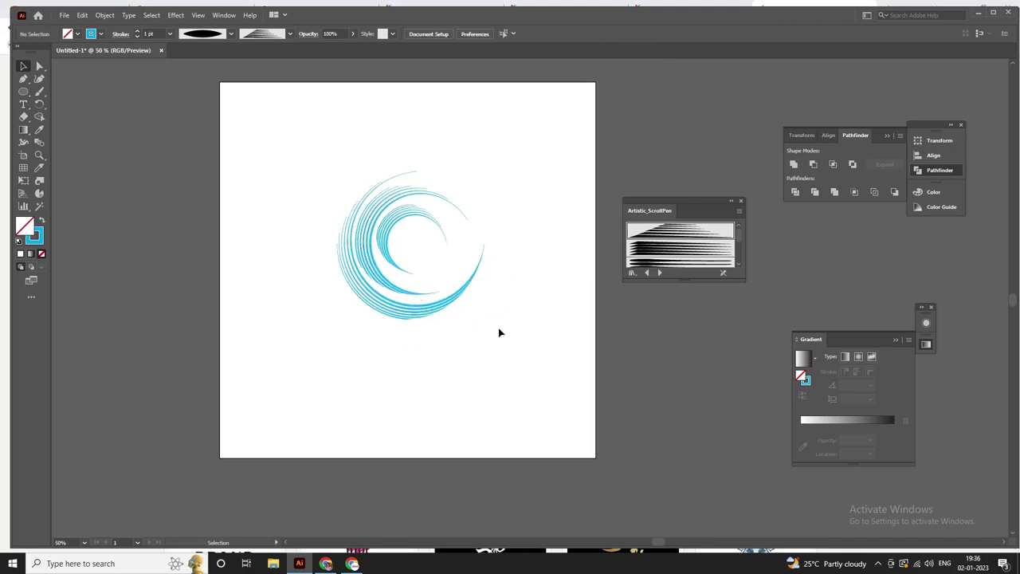
drag(514, 345, 279, 155)
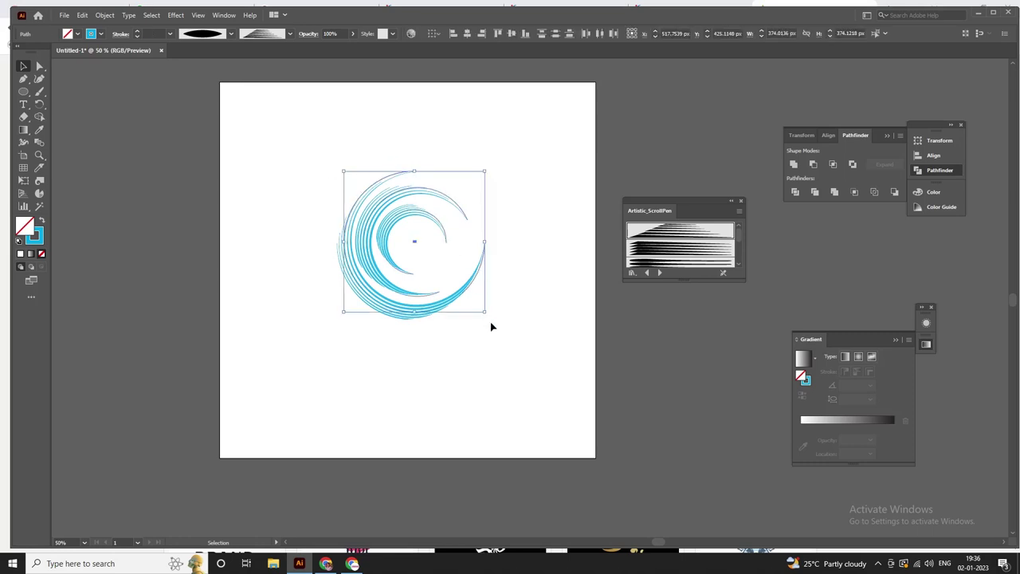
drag(490, 317, 481, 337)
mouse_move(385, 240)
mouse_down()
mouse_move(379, 255)
mouse_move(402, 264)
mouse_up()
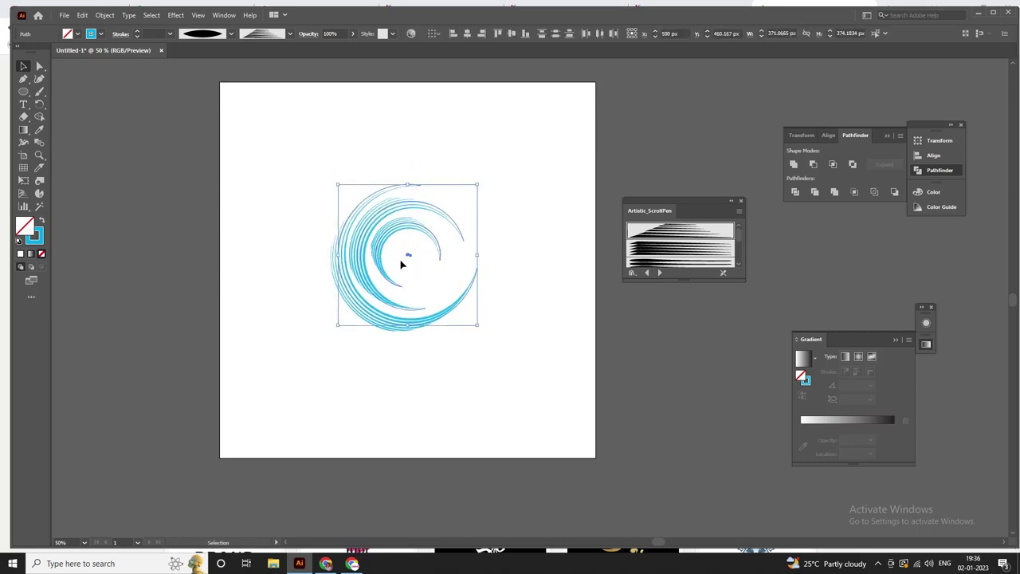
Step: Centre the spiral group vertically on the artboard
click(474, 34)
click(510, 35)
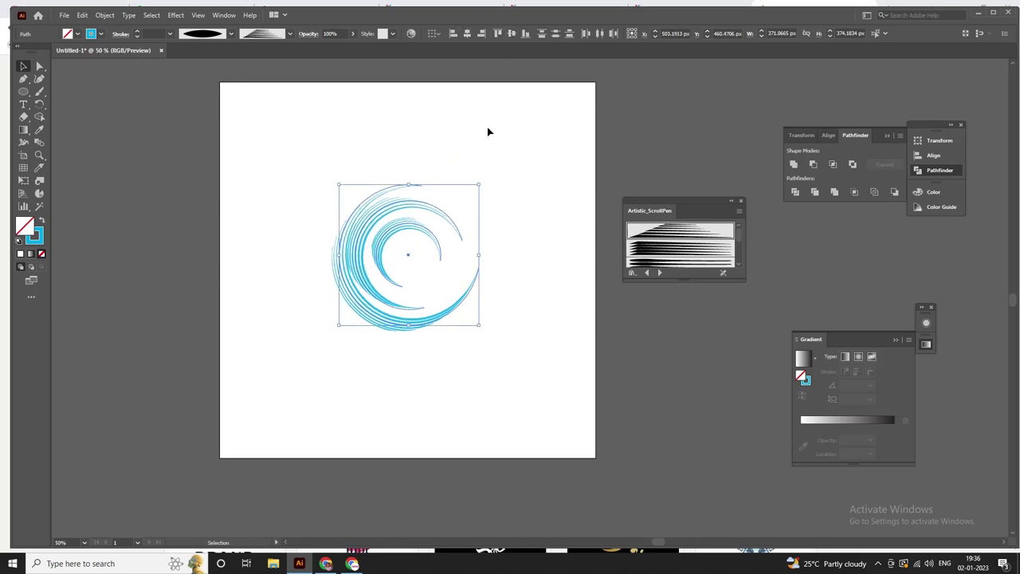
key(ctrl+z)
key(ctrl+z)
click(471, 202)
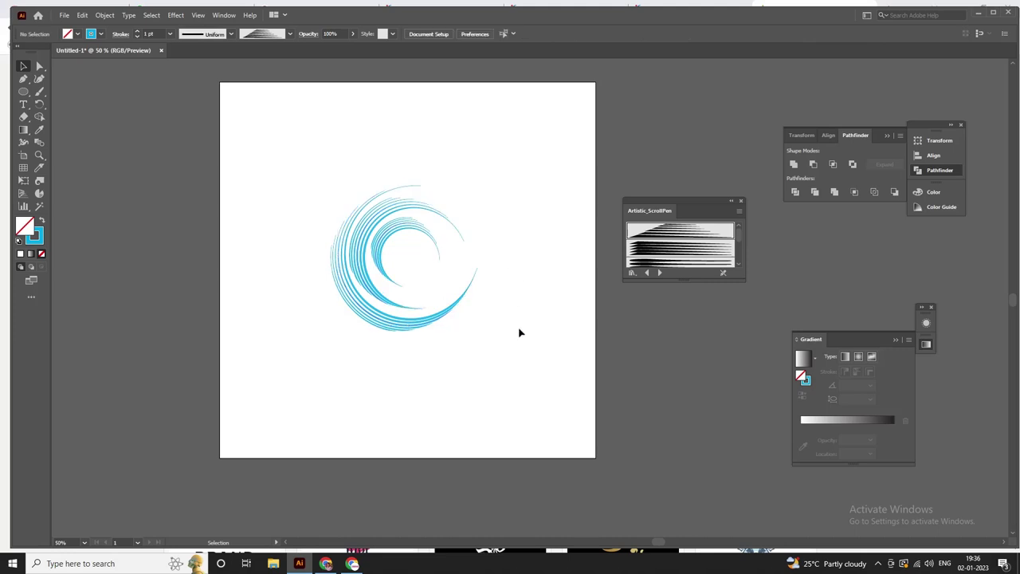
drag(518, 332, 248, 134)
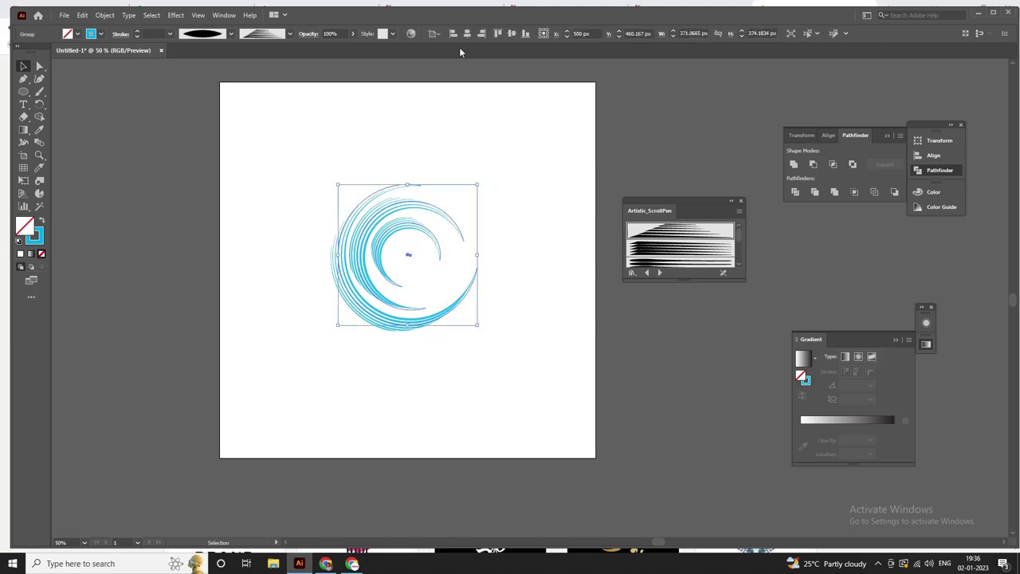
click(513, 35)
Step: Scroll around the artboard to review the centred spiral
scroll(470, 184, down, 1)
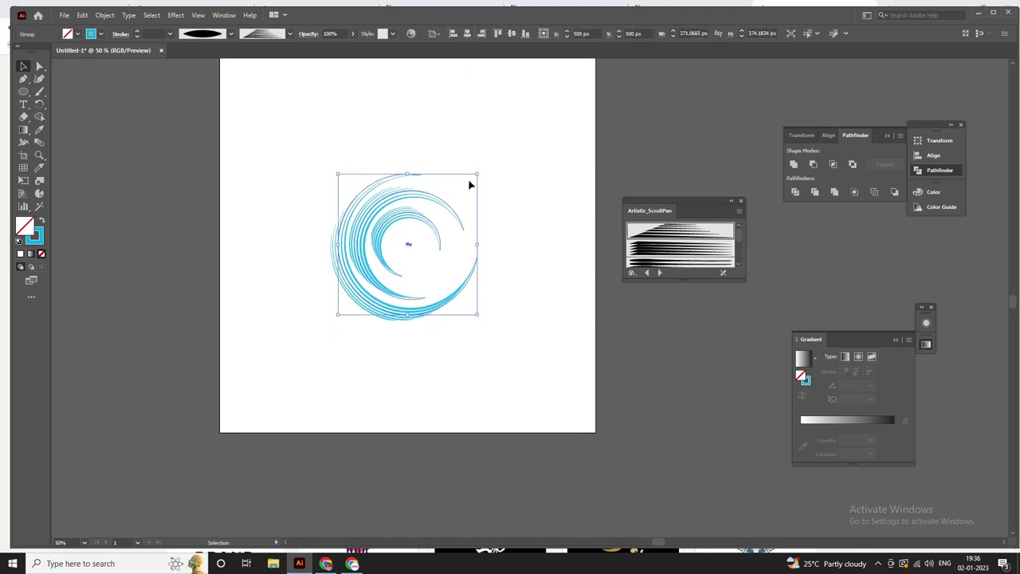
click(533, 221)
scroll(396, 189, up, 1)
scroll(398, 189, up, 1)
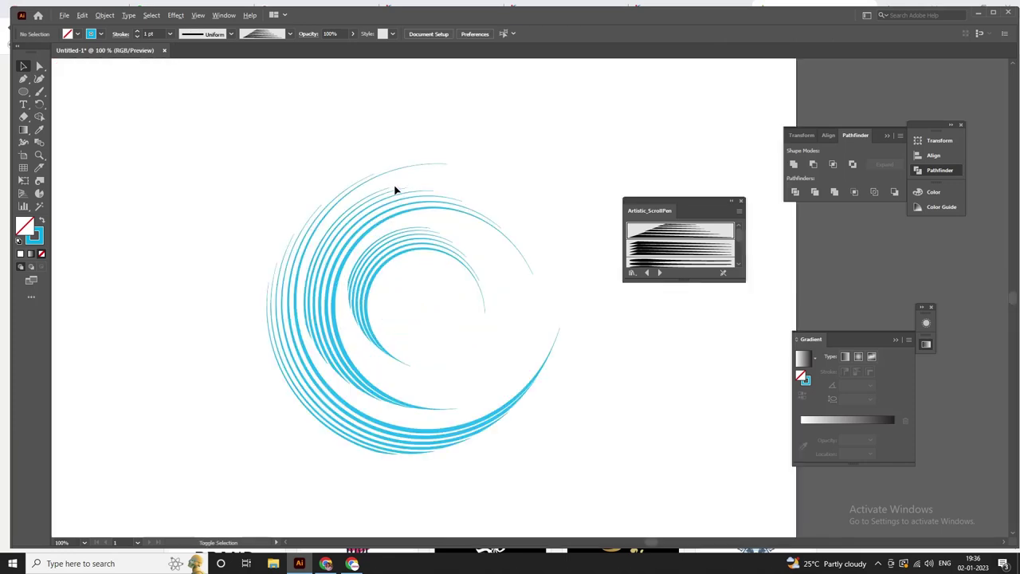
scroll(414, 170, down, 1)
scroll(369, 152, down, 1)
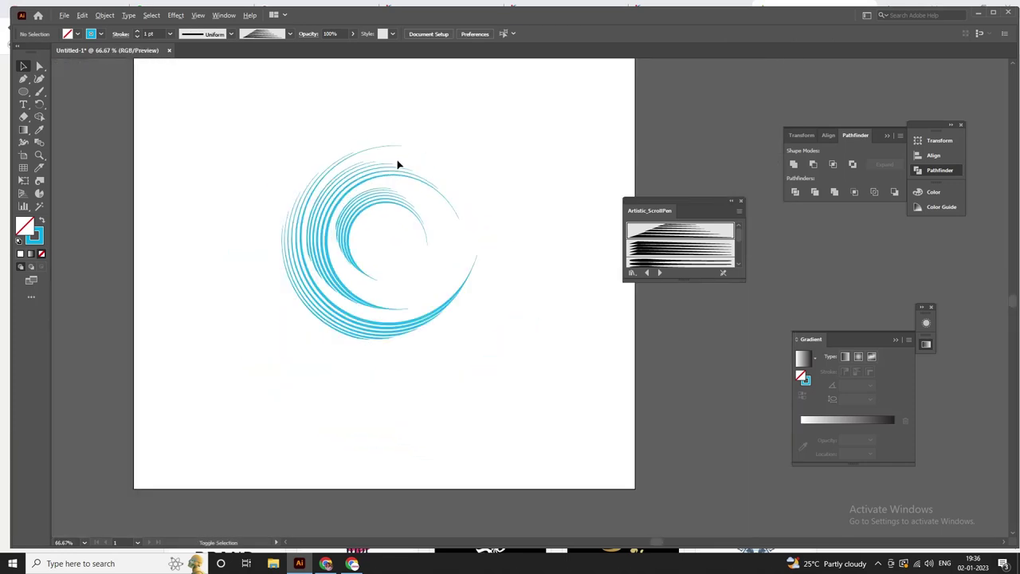
scroll(387, 214, down, 1)
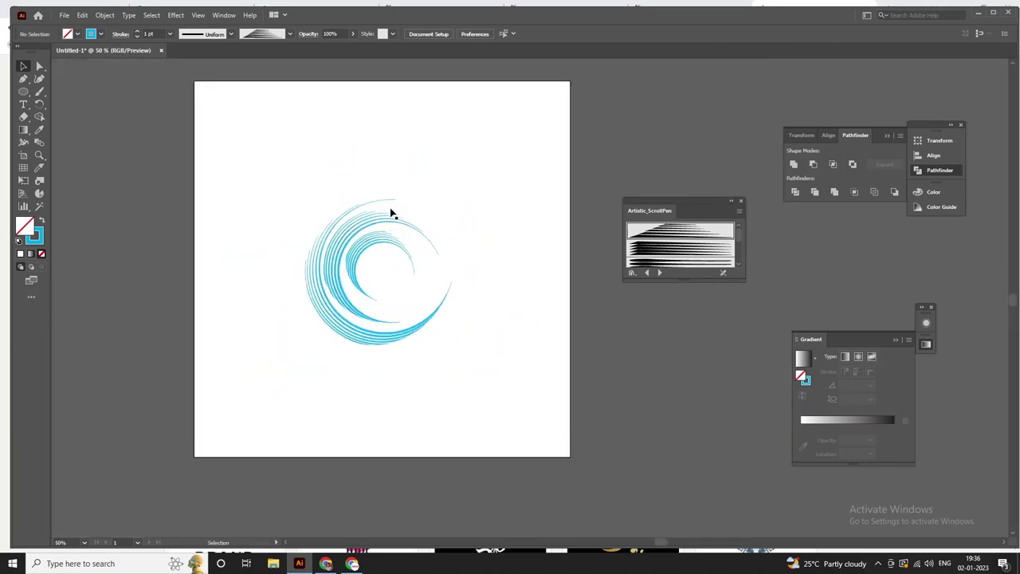
click(24, 92)
Step: Draw a 1000×1000 px square over the artboard and fill it with black
click(74, 92)
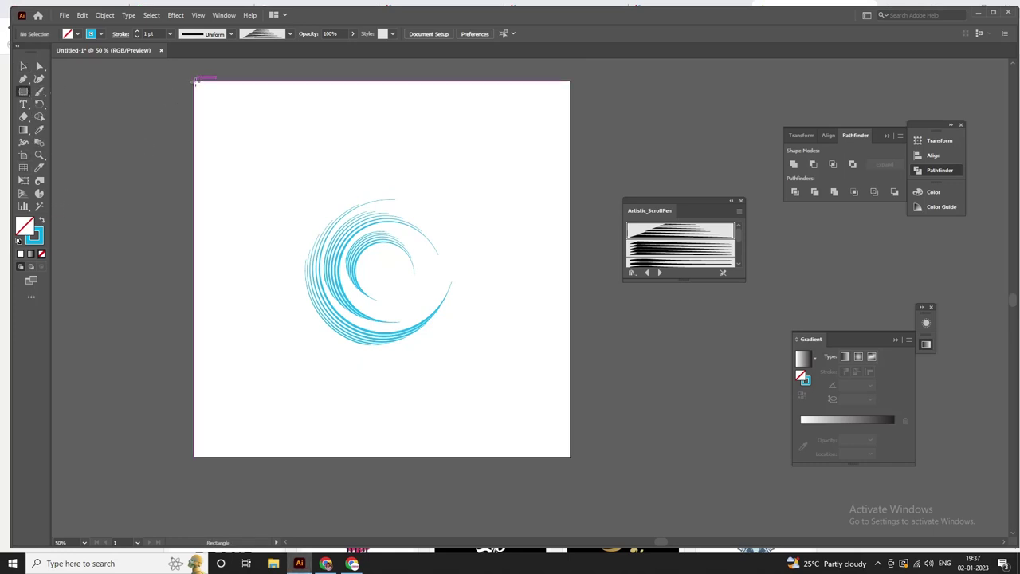
mouse_move(195, 81)
mouse_down()
mouse_move(393, 245)
mouse_move(571, 457)
mouse_up()
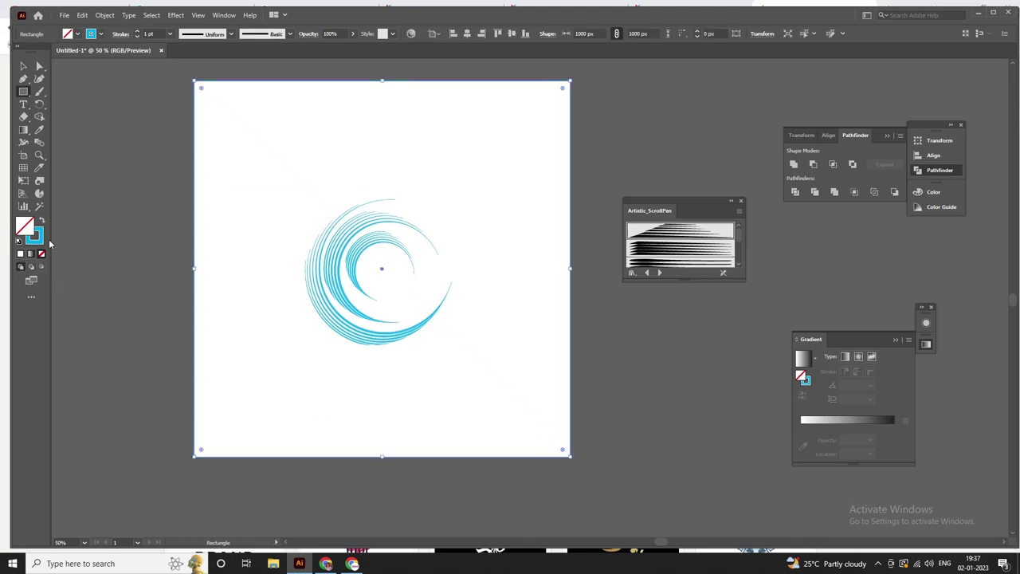
key(shift+x)
double_click(25, 228)
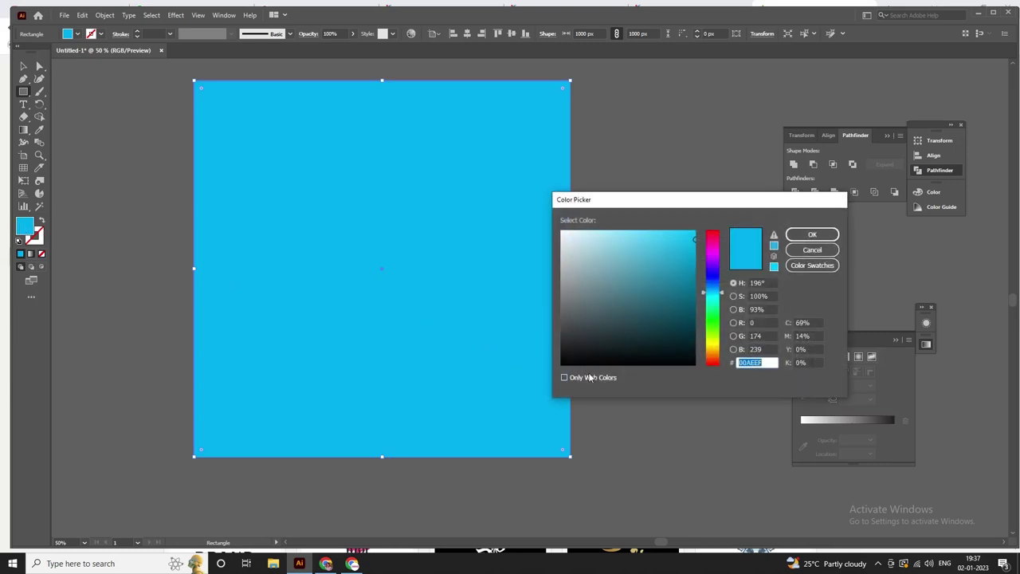
click(593, 362)
key(Return)
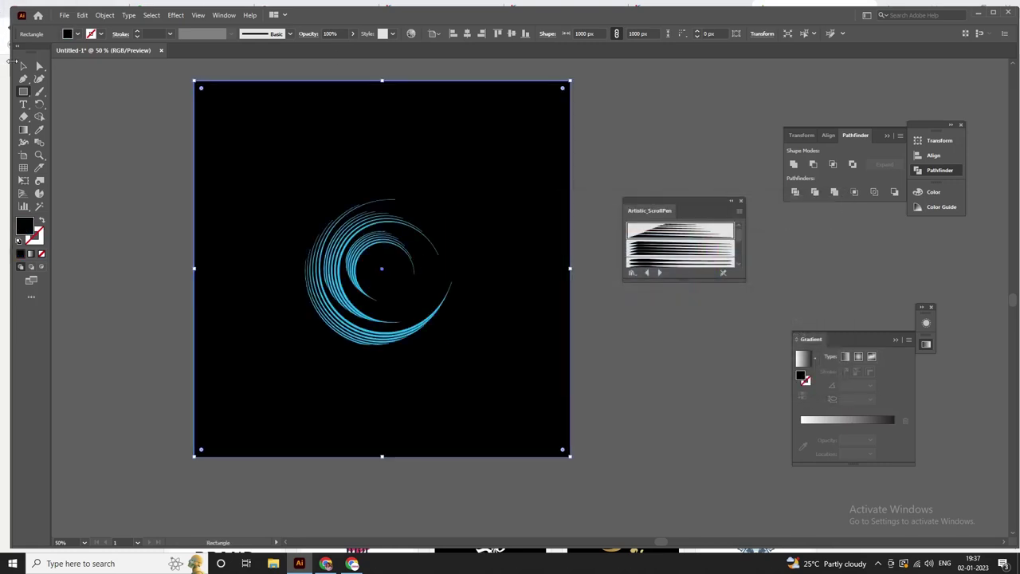
click(23, 65)
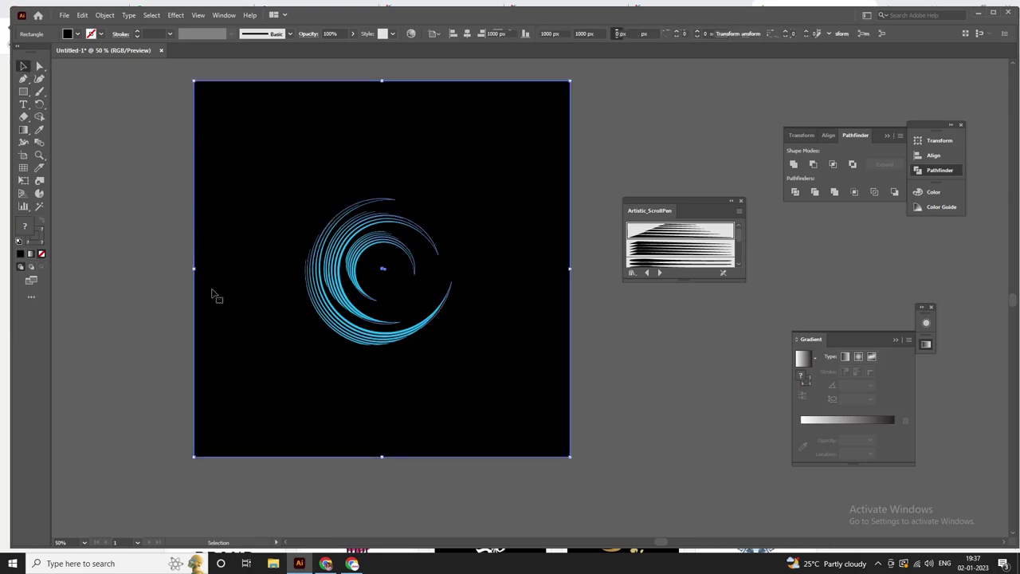
Step: Set the swirl's stroke colour to pure cyan 00FFFF, excluding the background square
key(ctrl+a)
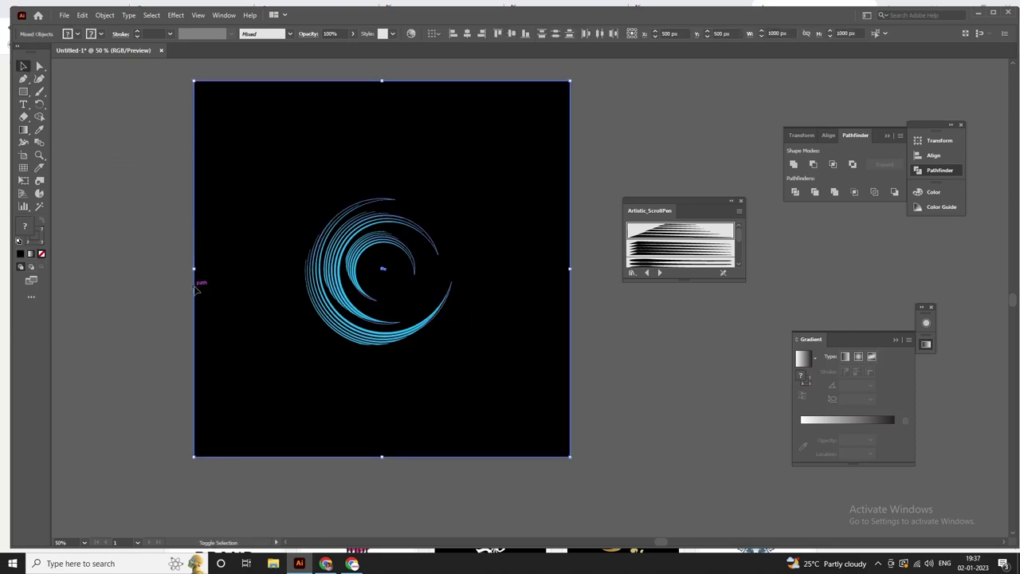
shift+click(196, 289)
double_click(36, 241)
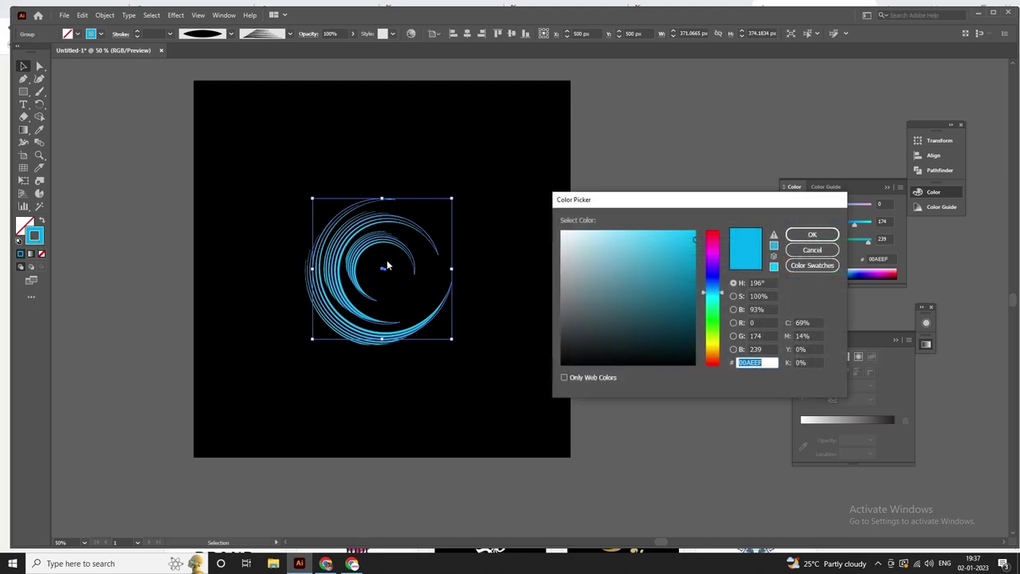
drag(691, 239, 698, 225)
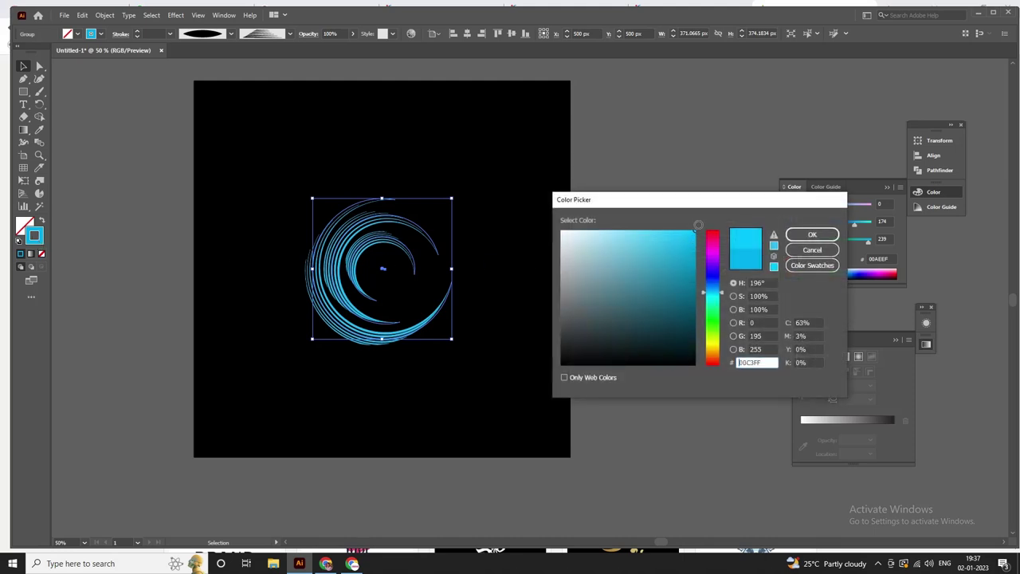
drag(718, 295, 717, 298)
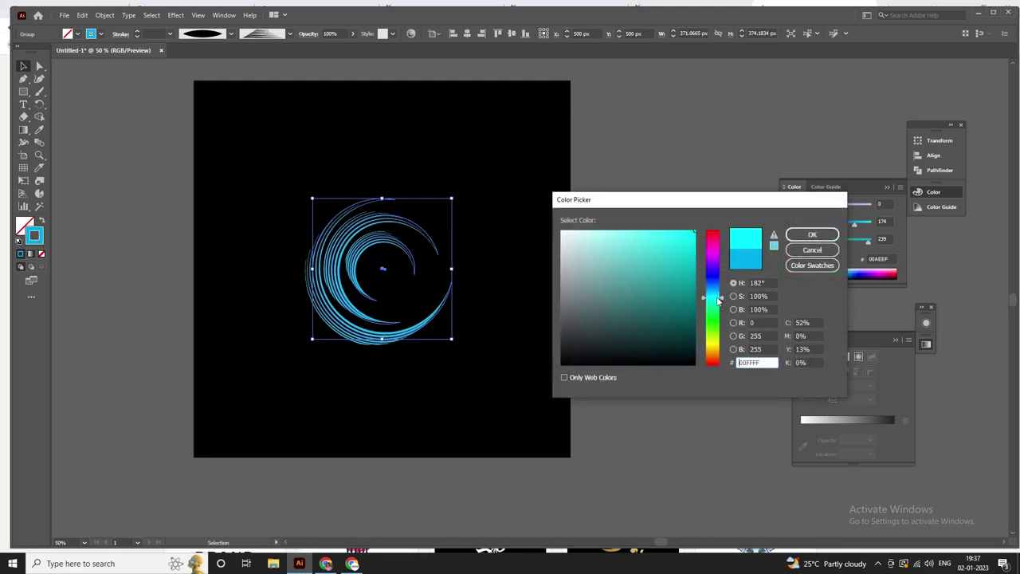
click(804, 236)
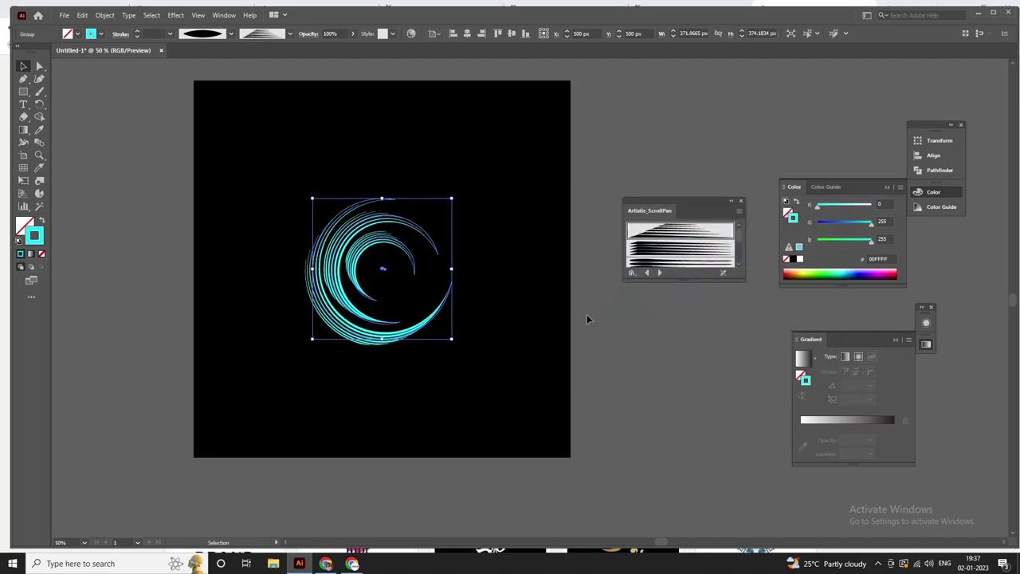
click(586, 314)
key(ctrl+plus)
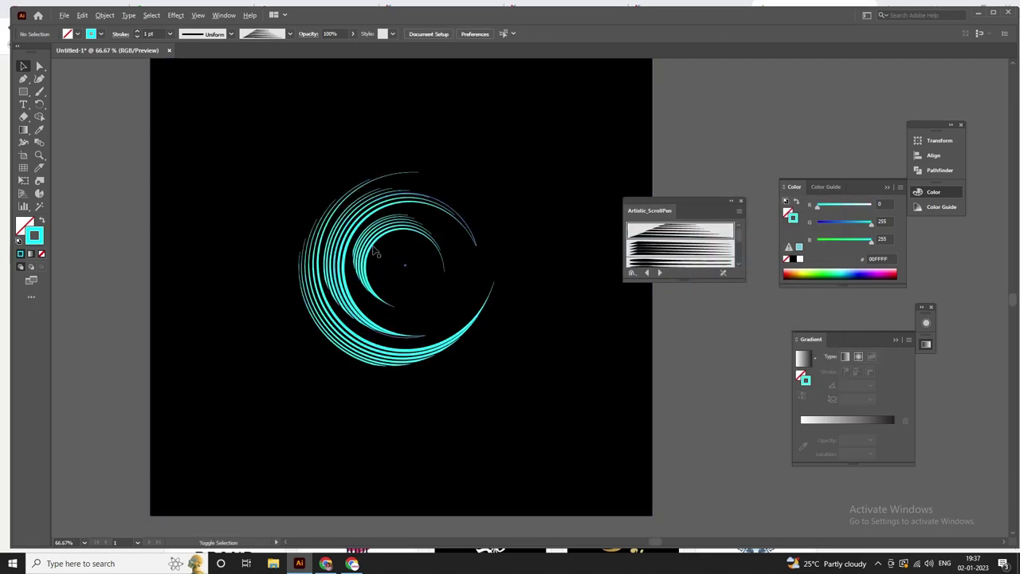
key(ctrl+plus)
key(ctrl+minus)
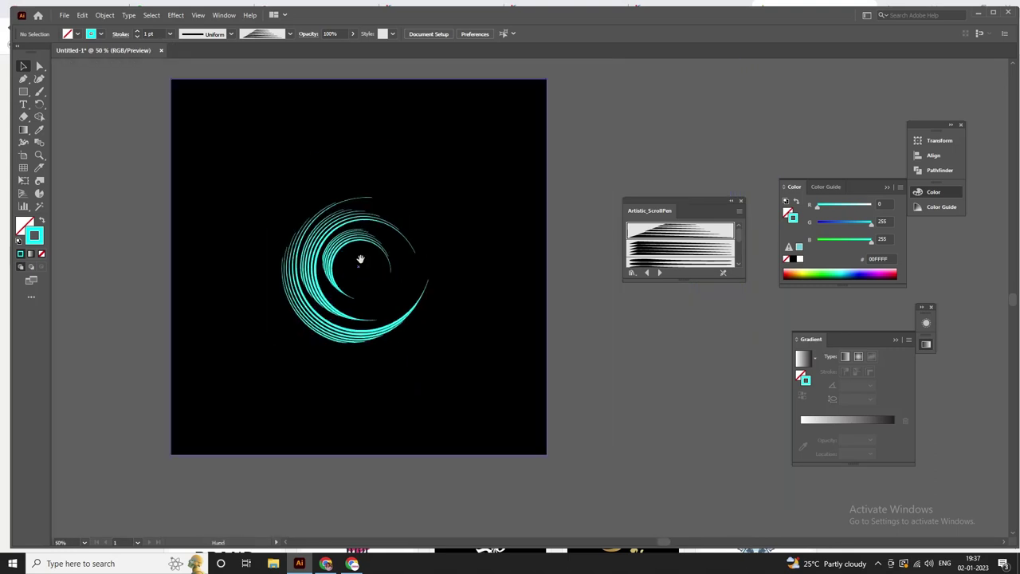
key(ctrl+minus)
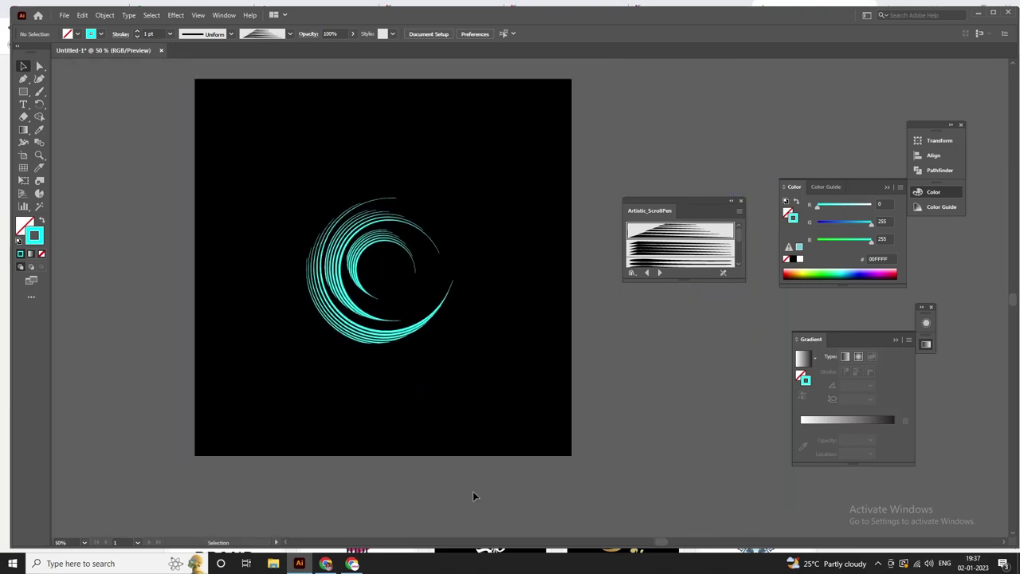
Step: Expand the swirl's appearance into filled shapes and scale it down proportionally
drag(473, 442, 266, 159)
shift+click(267, 159)
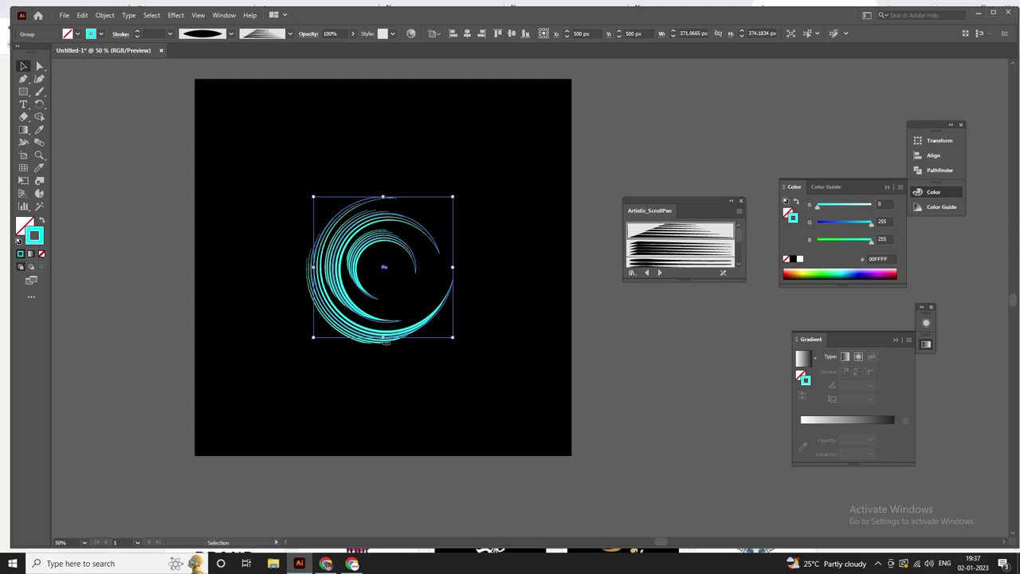
click(104, 15)
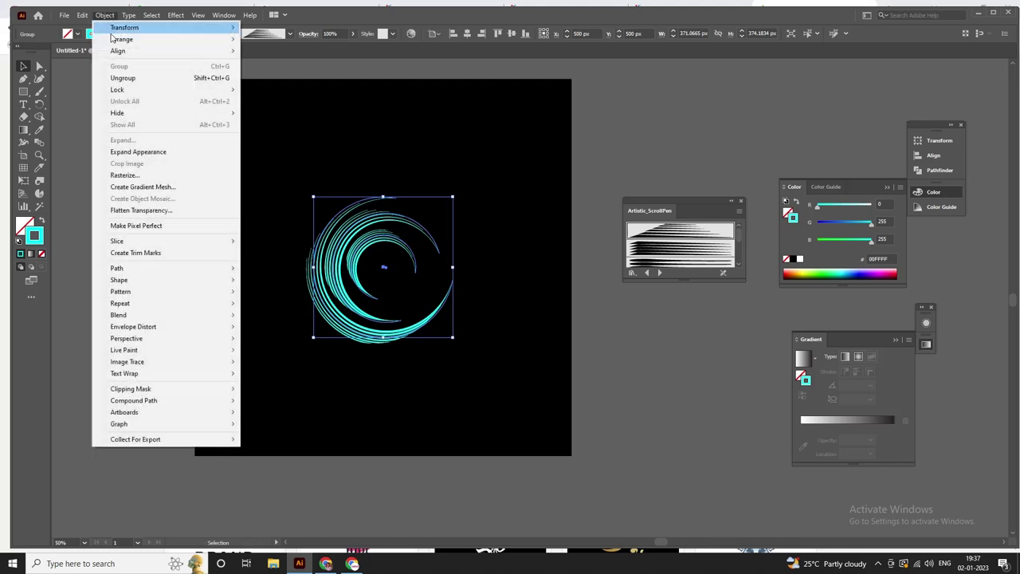
click(131, 151)
drag(403, 344, 404, 279)
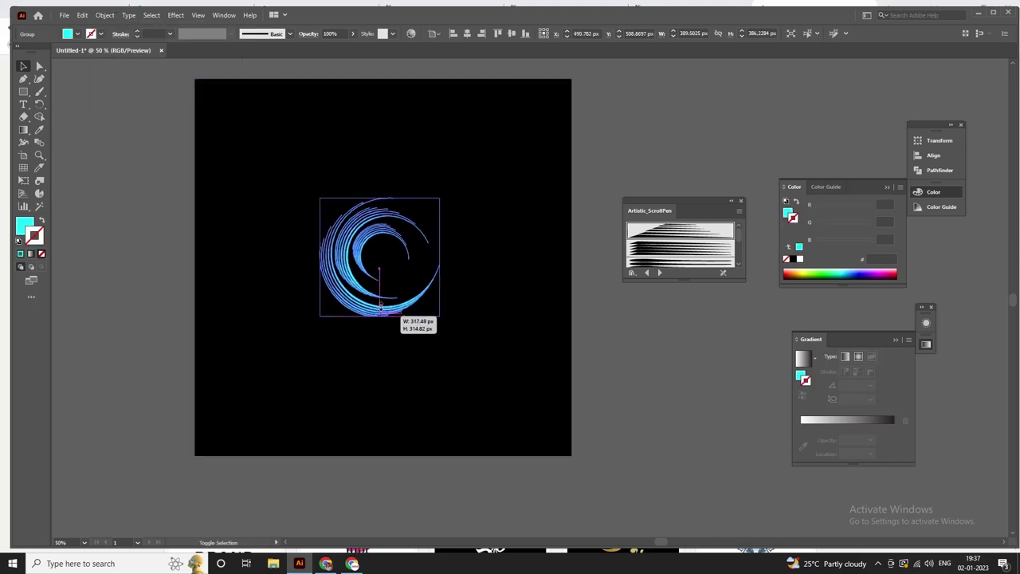
key(ctrl+shift+a)
scroll(337, 271, up, 1)
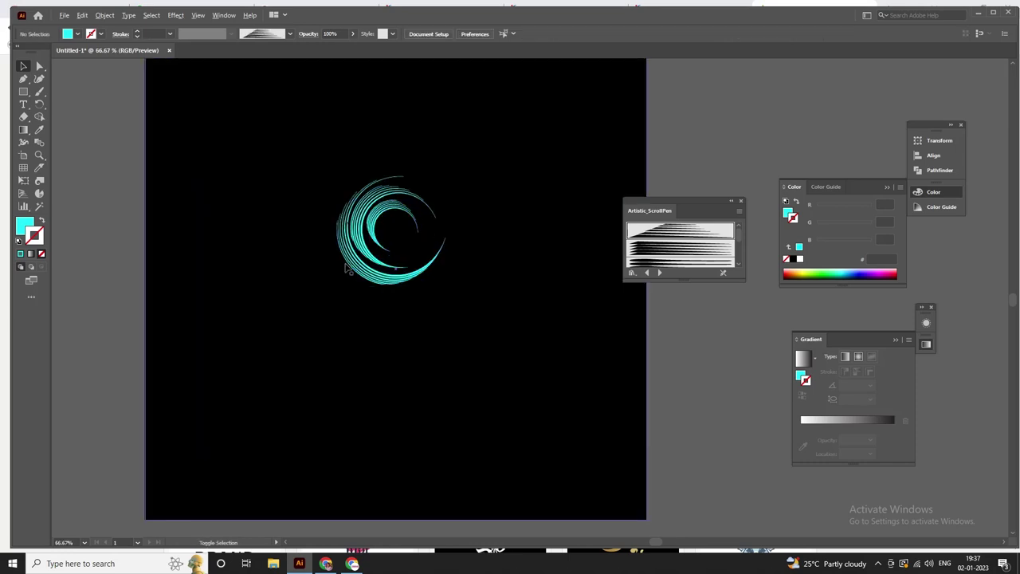
Step: Start a text line below the swirl in GoodTimesRg-Regular, found by searching 'goo'
click(23, 104)
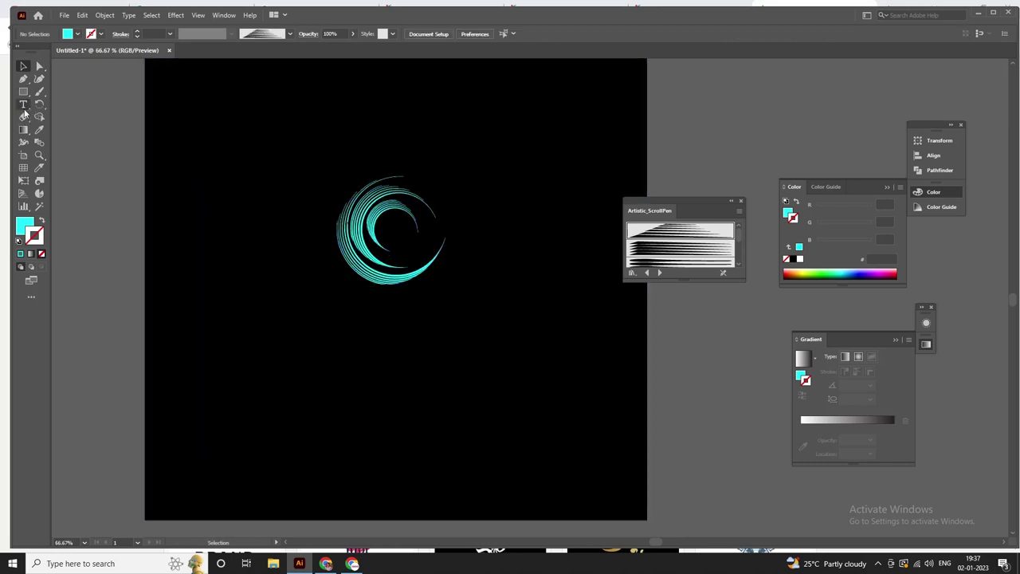
click(325, 319)
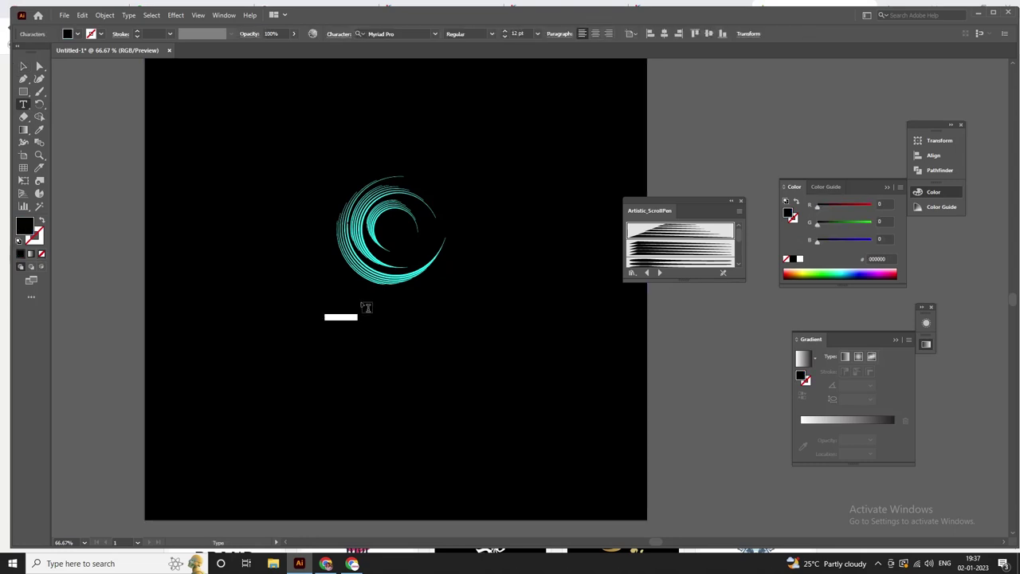
click(395, 34)
text(g)
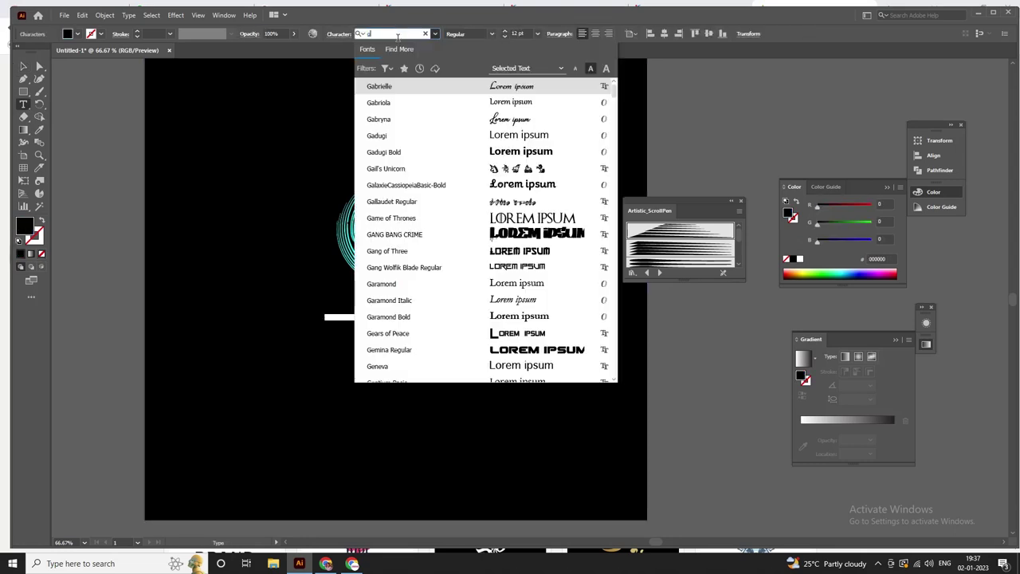
text(oo)
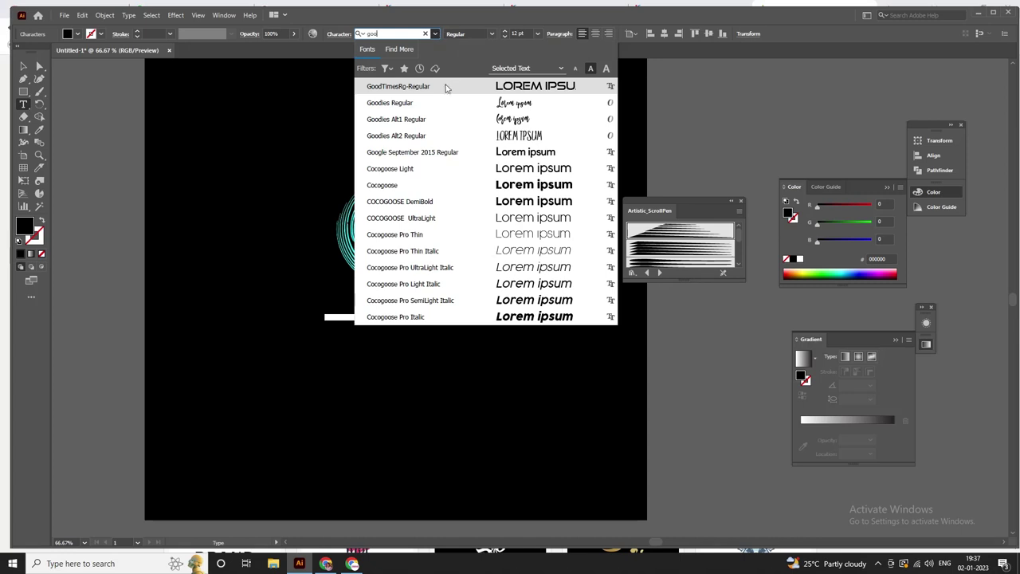
click(445, 86)
text(S)
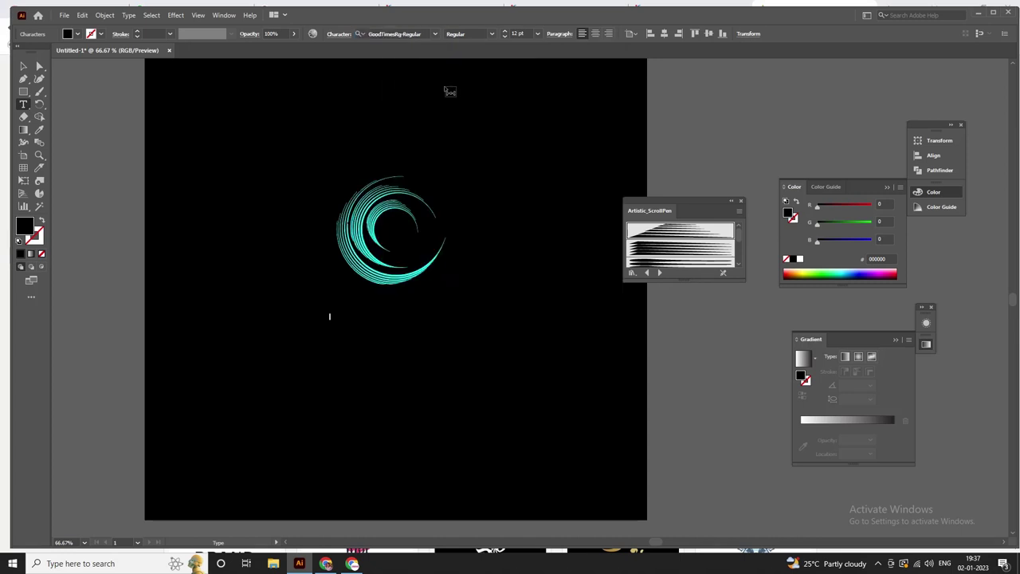
text(P)
text(C)
click(22, 67)
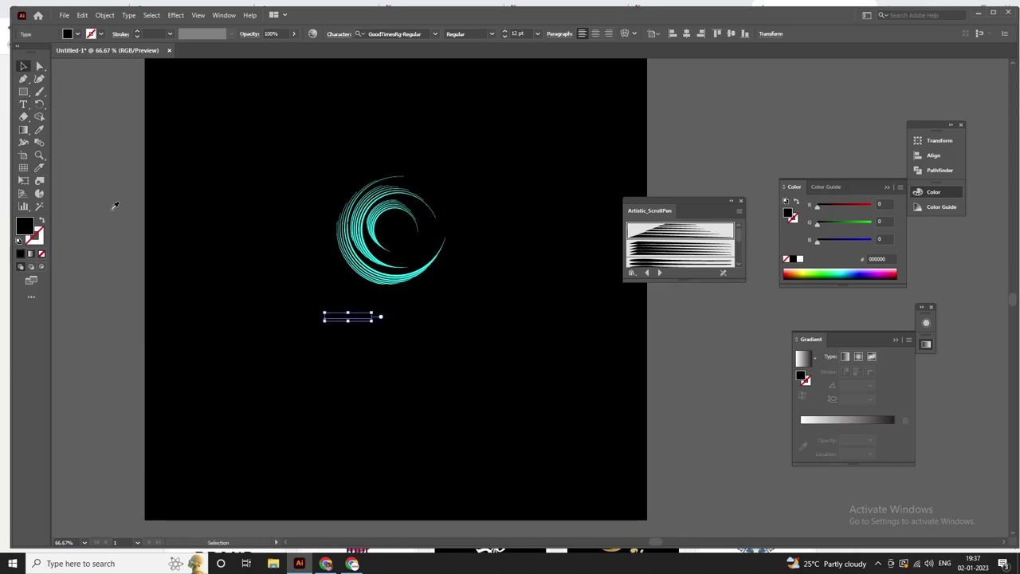
Step: Give SUPERWAVE the swirl's cyan colour, scale it up and widen its letter spacing
key(i)
click(342, 239)
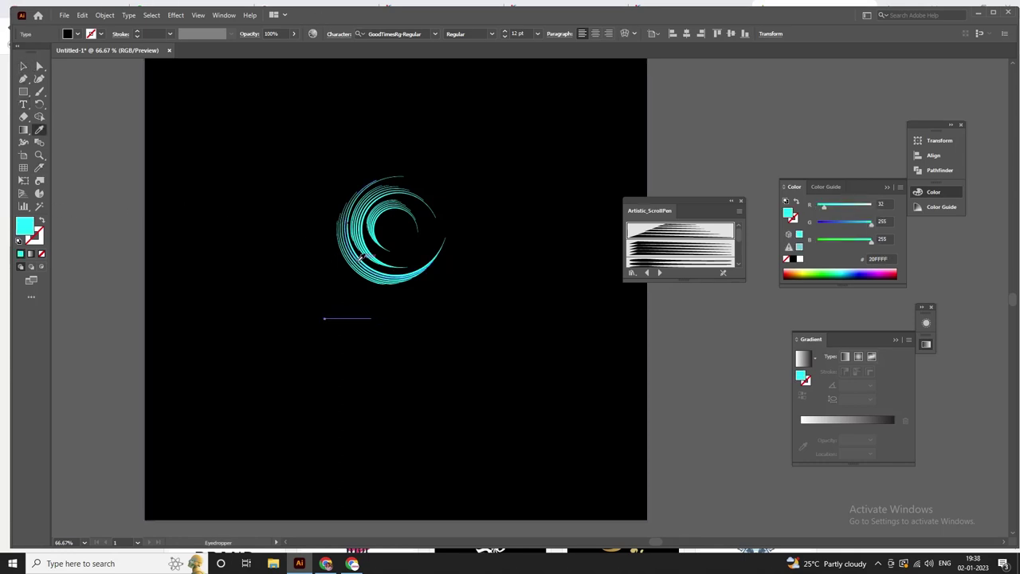
click(23, 66)
mouse_move(378, 317)
mouse_down()
mouse_move(447, 367)
mouse_move(475, 325)
mouse_move(418, 312)
mouse_up()
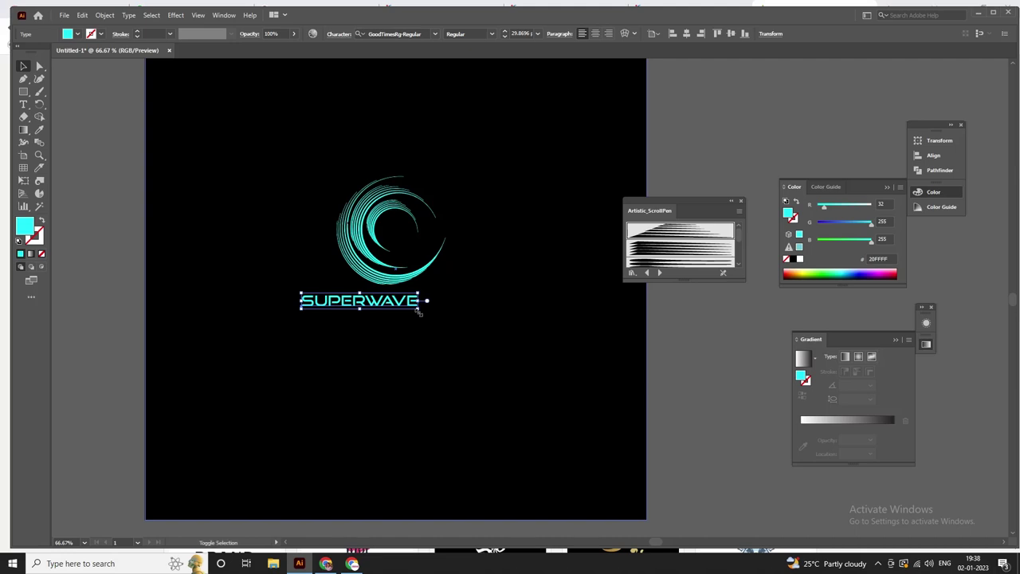
key(alt+Right)
key(alt+Right)
key(alt+Right)
key(alt+Right)
key(alt+Right)
key(alt+Right)
key(alt+Right)
key(alt+Right)
key(alt+Right)
key(alt+Right)
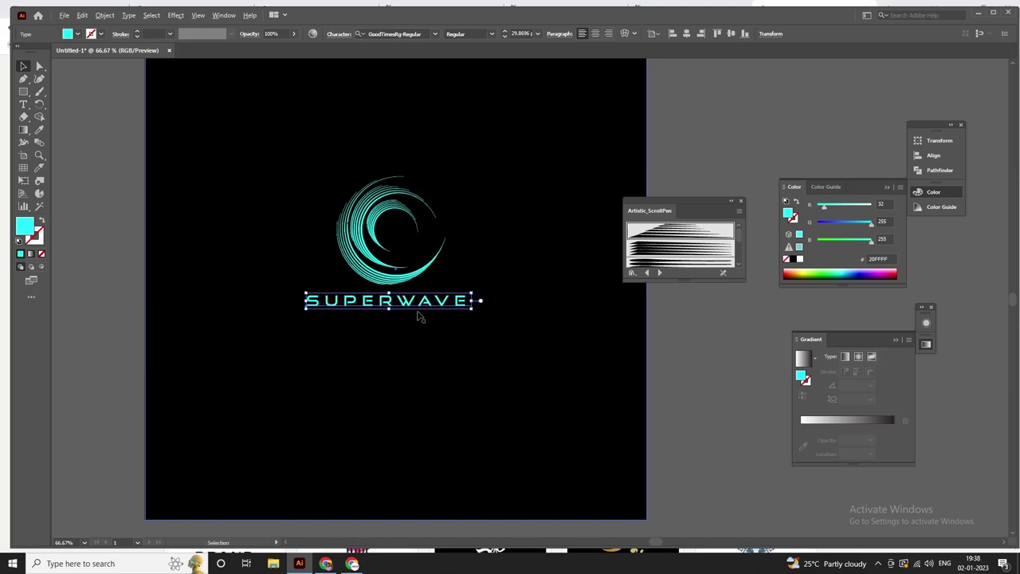
key(alt+Right)
key(alt+Right)
key(alt+Right)
key(alt+Right)
key(alt+Right)
key(alt+Right)
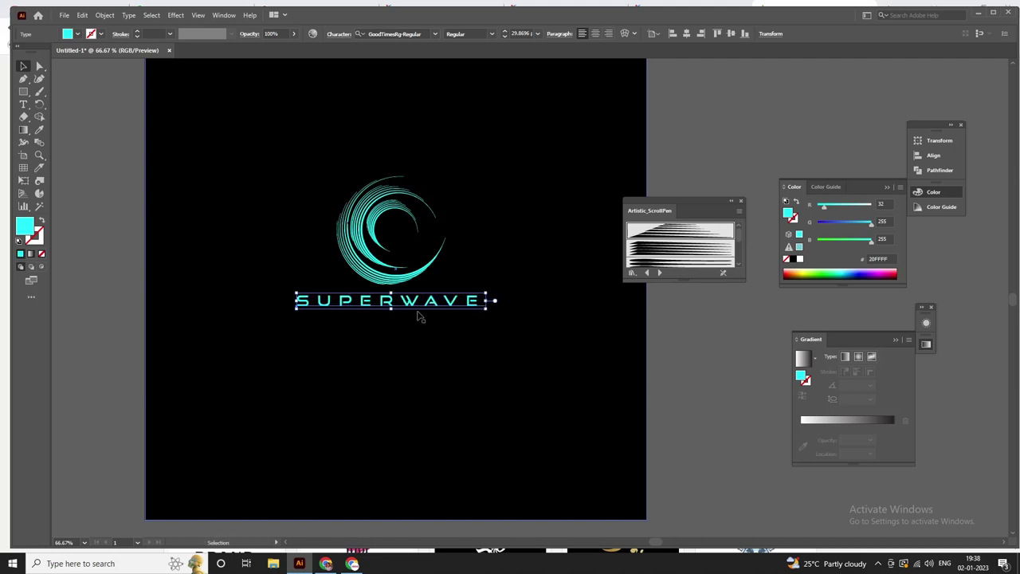
Step: Place a copy of SUPERWAVE directly below and begin retyping it as CAR WASH
drag(416, 312, 414, 330)
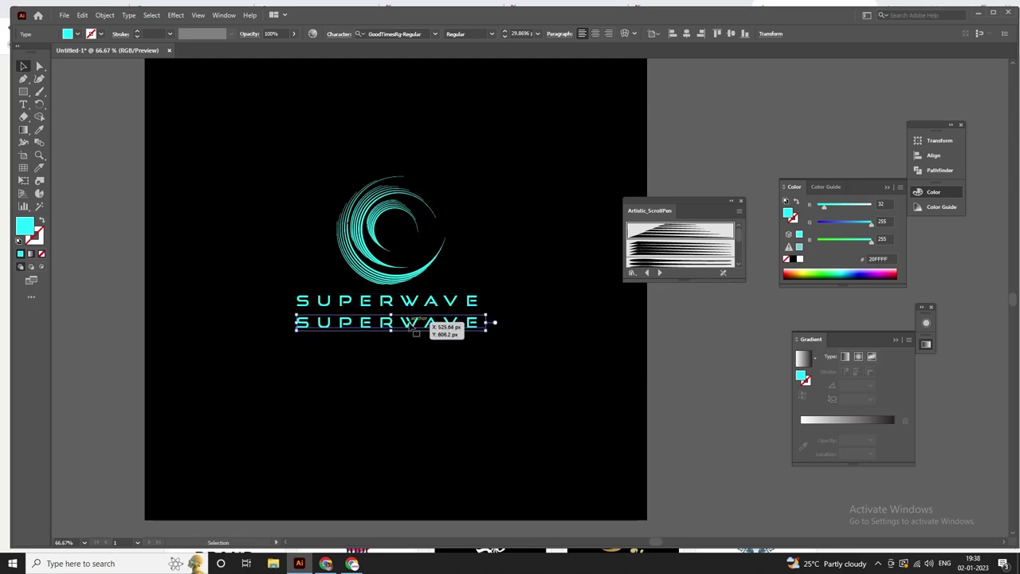
key(t)
double_click(406, 322)
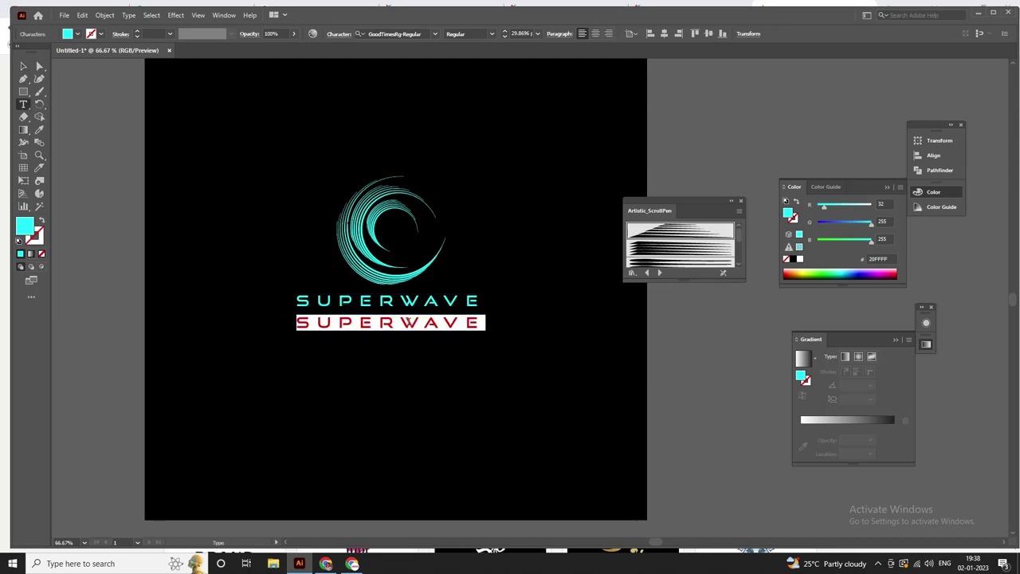
text(CARWASH)
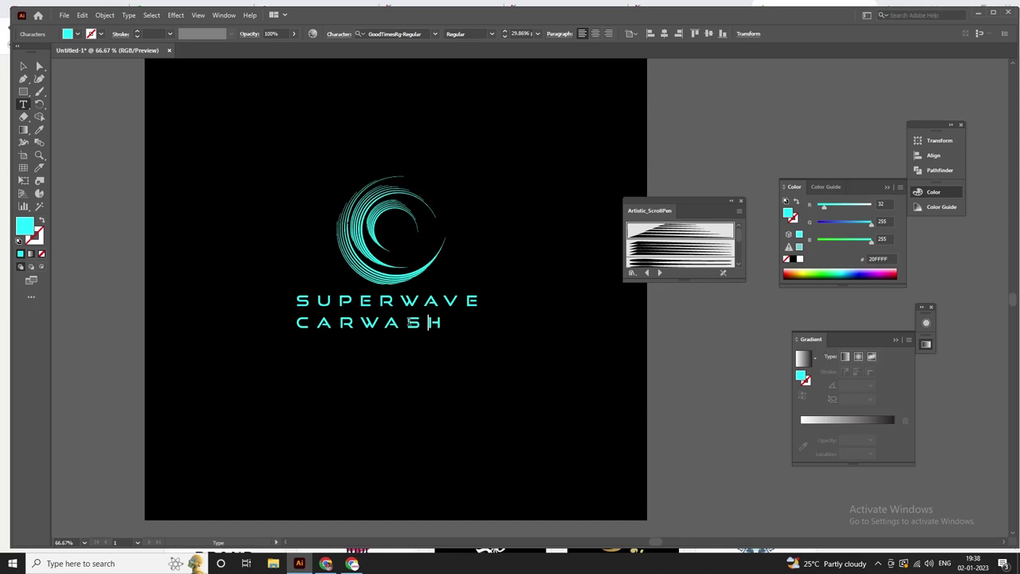
Step: Finish the CAR WASH text, shift it right and widen its letter spacing
key(Right)
scroll(380, 306, up, 1)
click(27, 66)
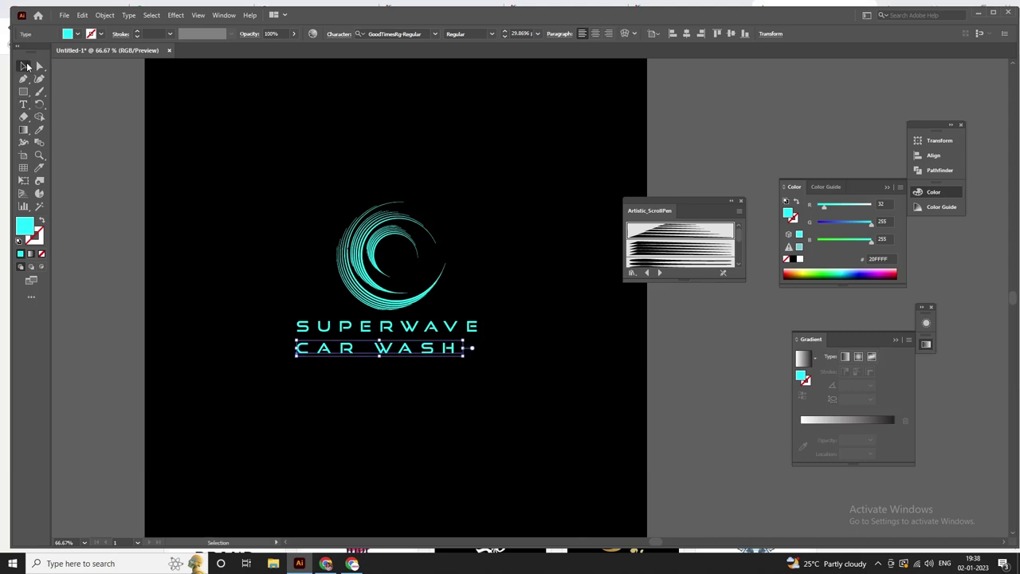
key(ctrl+alt+q)
drag(374, 347, 415, 355)
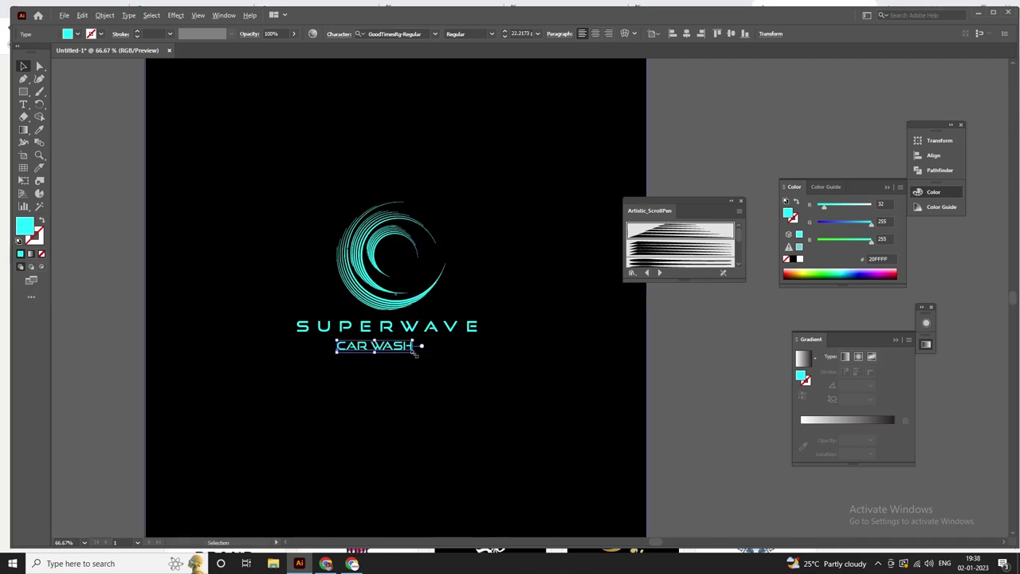
key(alt+Right)
key(alt+Right)
key(alt+Right)
key(alt+Right)
key(alt+Right)
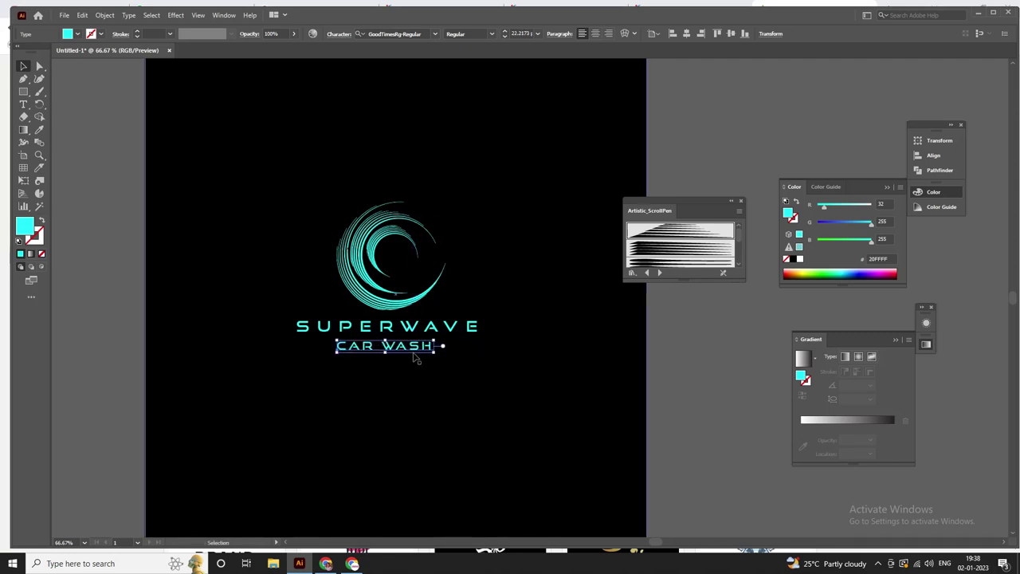
key(alt+Right)
key(alt+Right)
Step: Centre CAR WASH horizontally under SUPERWAVE, then reselect the CAR WASH text
click(21, 69)
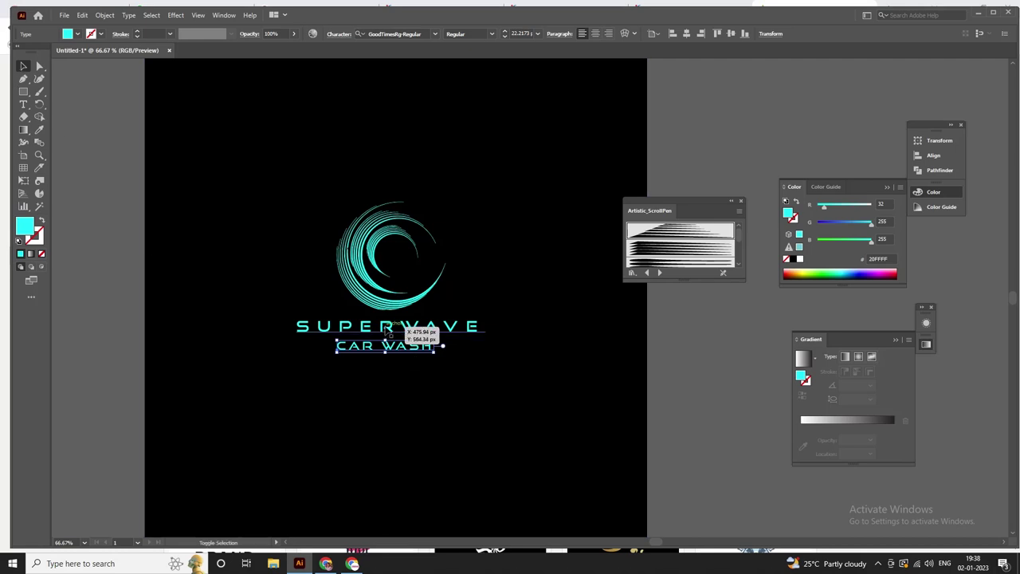
shift+click(420, 326)
click(666, 33)
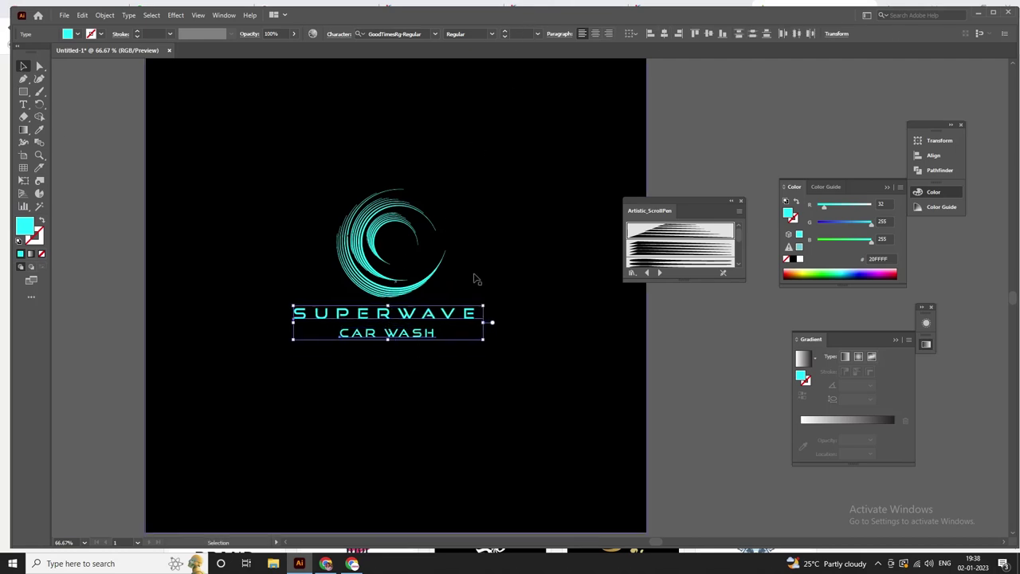
click(635, 341)
scroll(438, 293, up, 2)
click(434, 298)
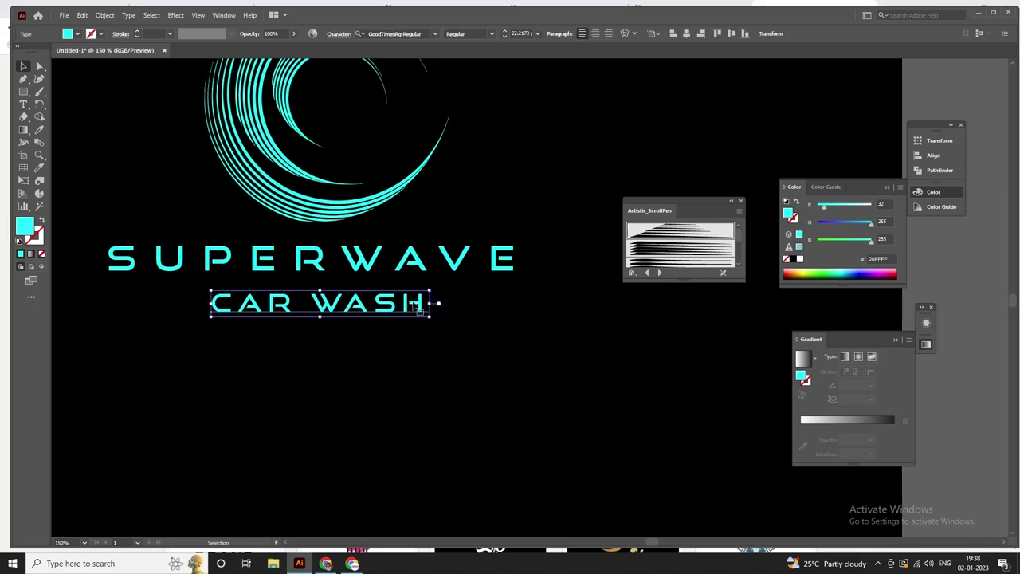
click(466, 269)
scroll(466, 273, down, 1)
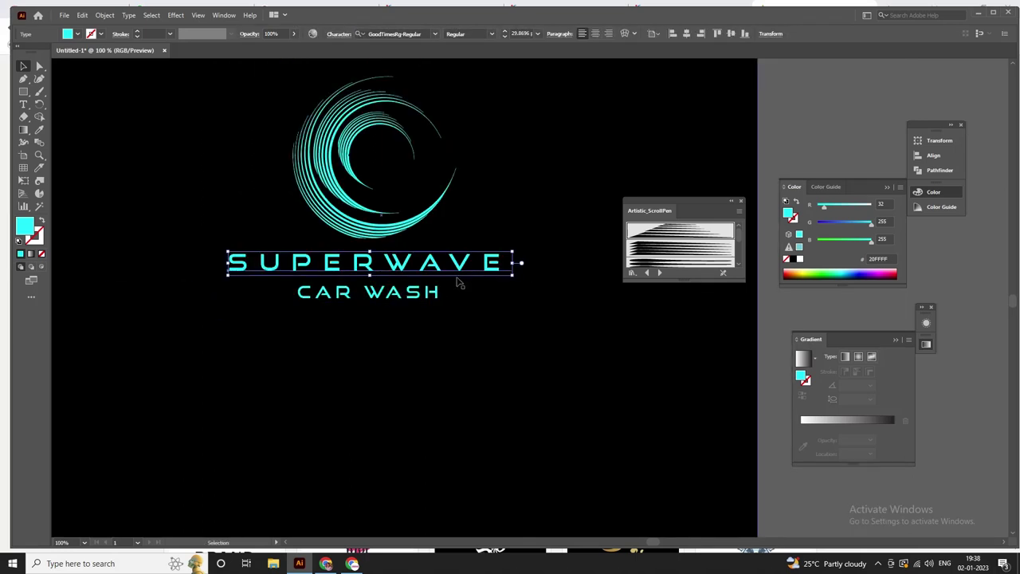
click(409, 300)
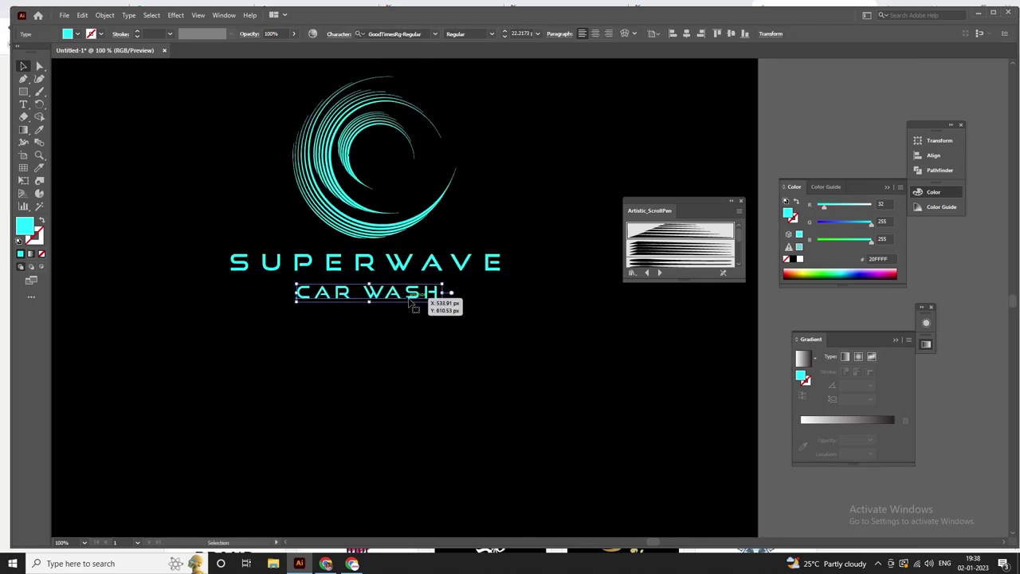
click(17, 93)
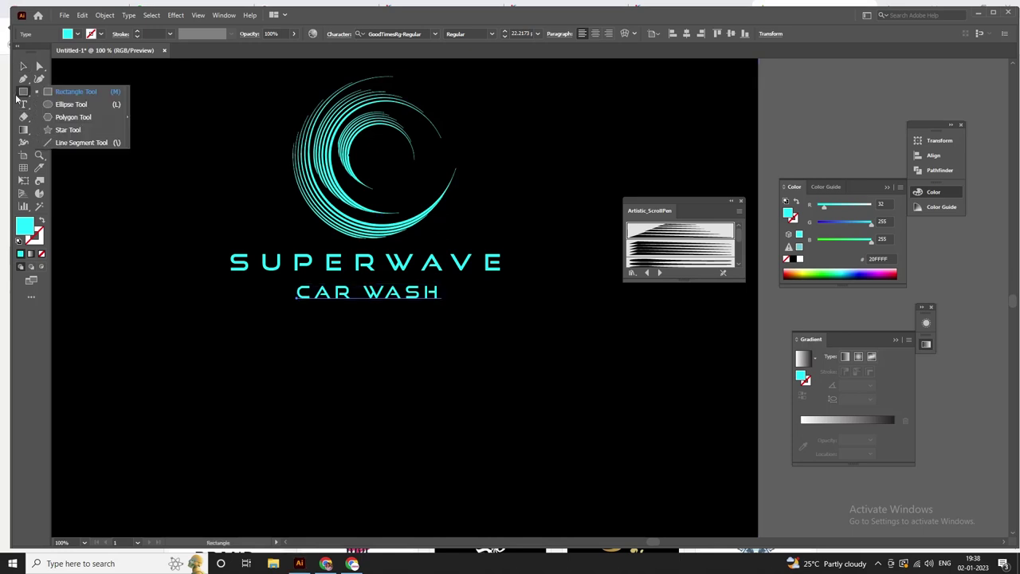
Step: Draw a straight horizontal line as wide as SUPERWAVE across the tagline
click(23, 78)
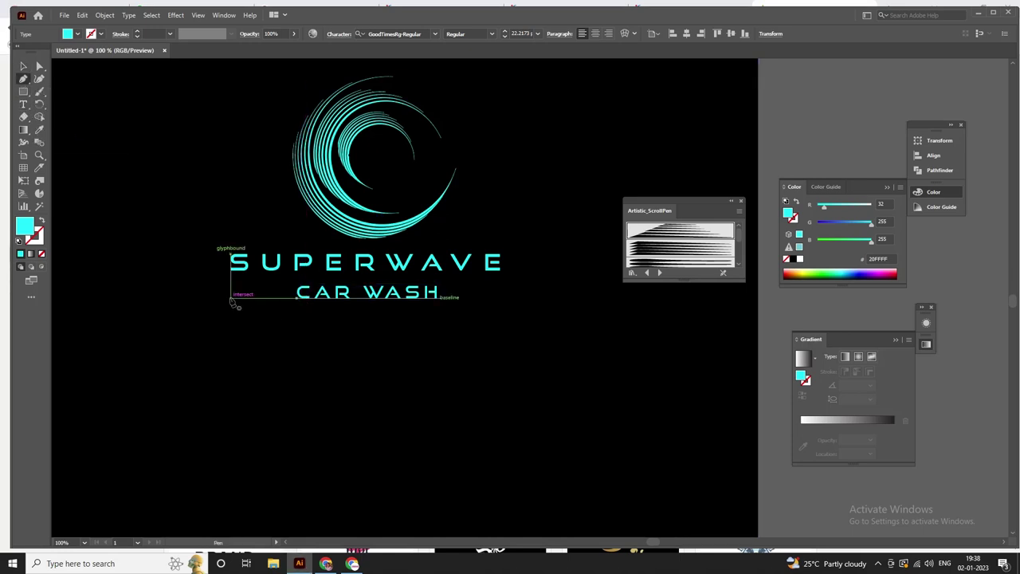
click(230, 293)
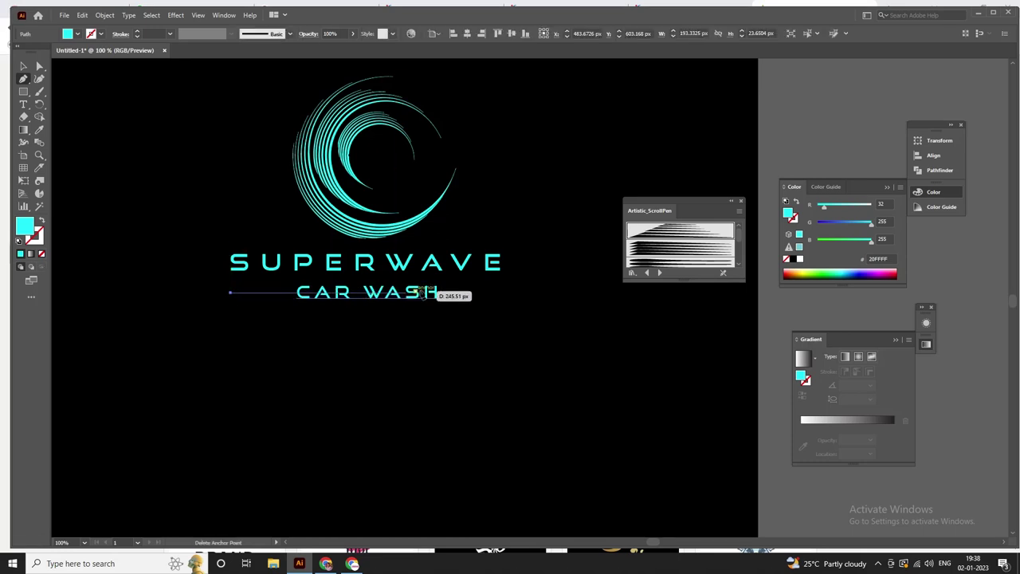
click(501, 292)
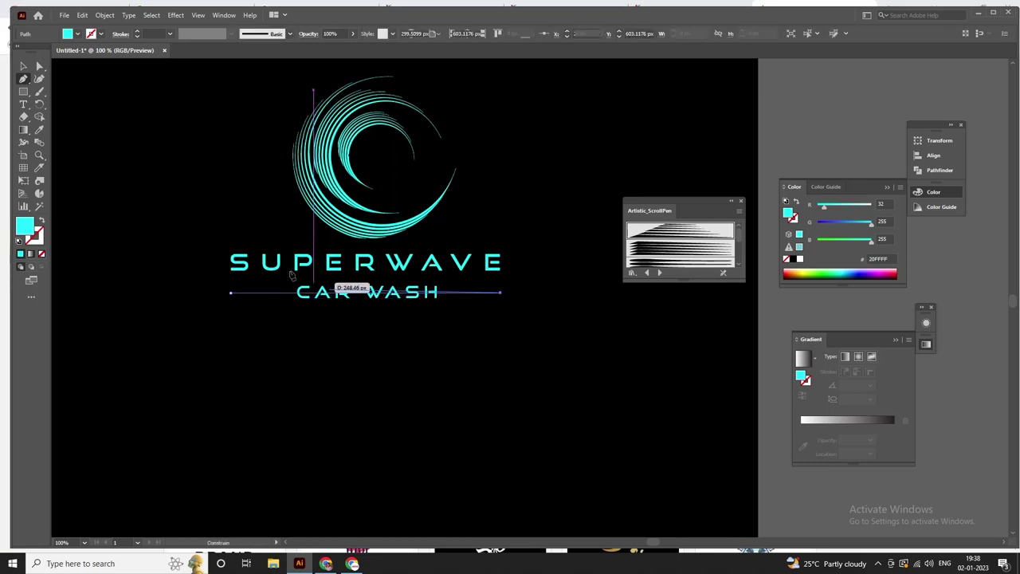
click(23, 65)
Step: Add anchor points on either side of CAR WASH and nudge the line up slightly
scroll(283, 294, up, 2)
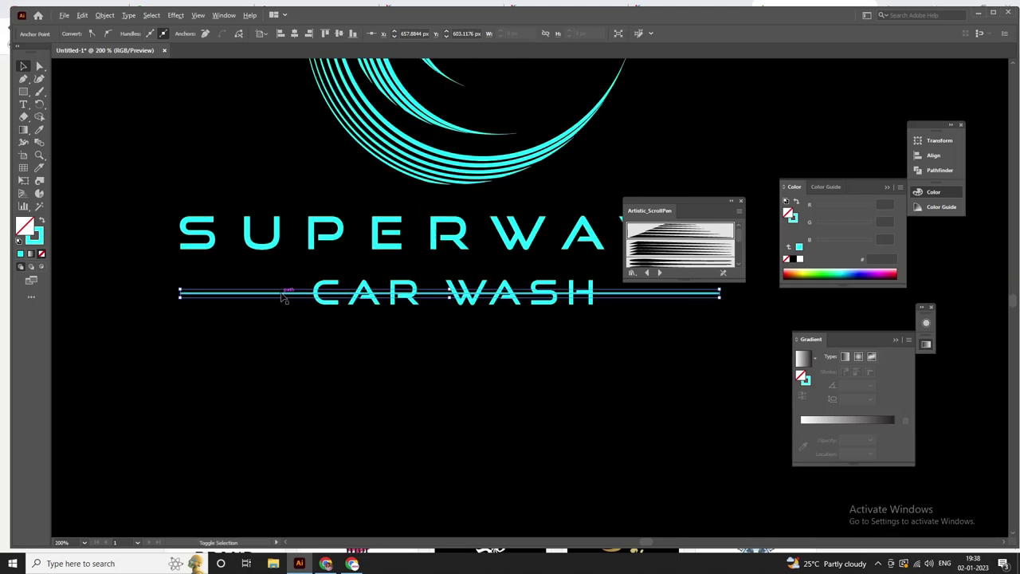
key(p)
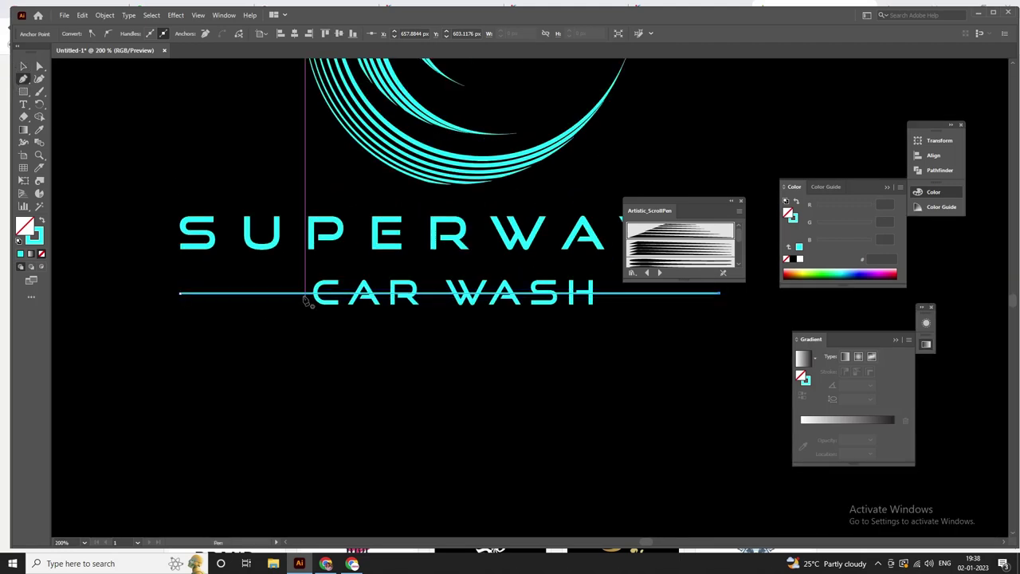
click(306, 293)
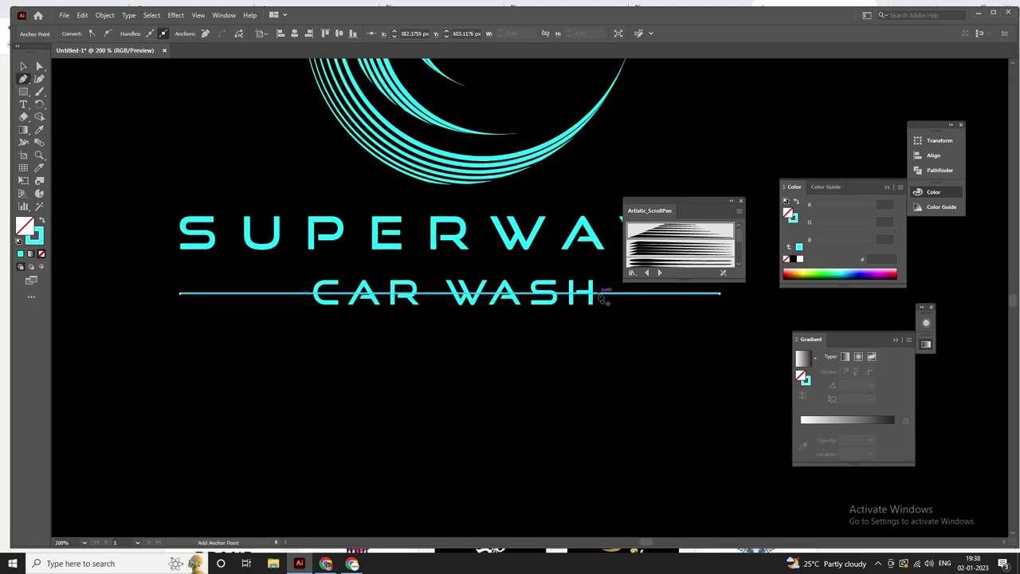
click(603, 293)
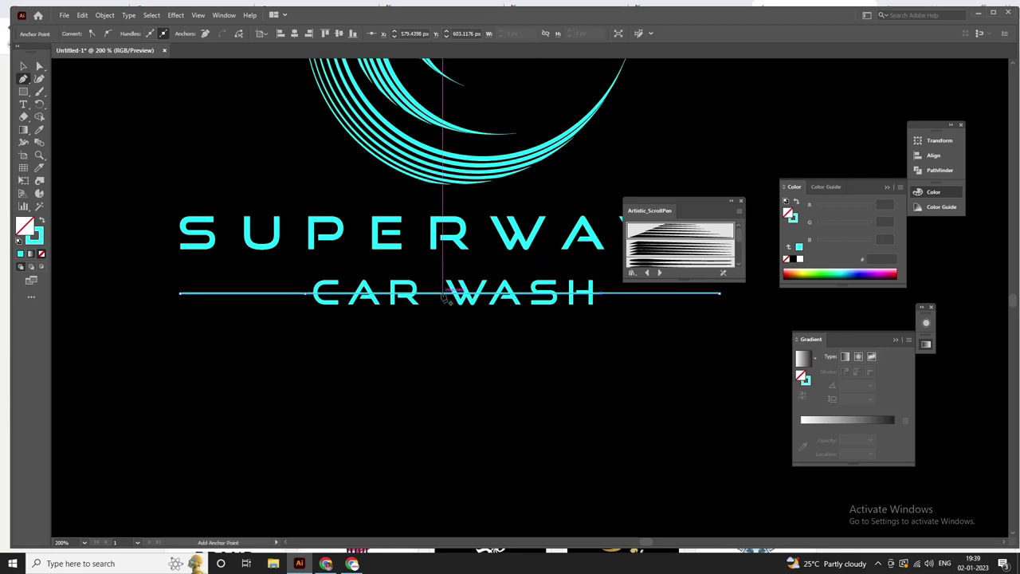
key(v)
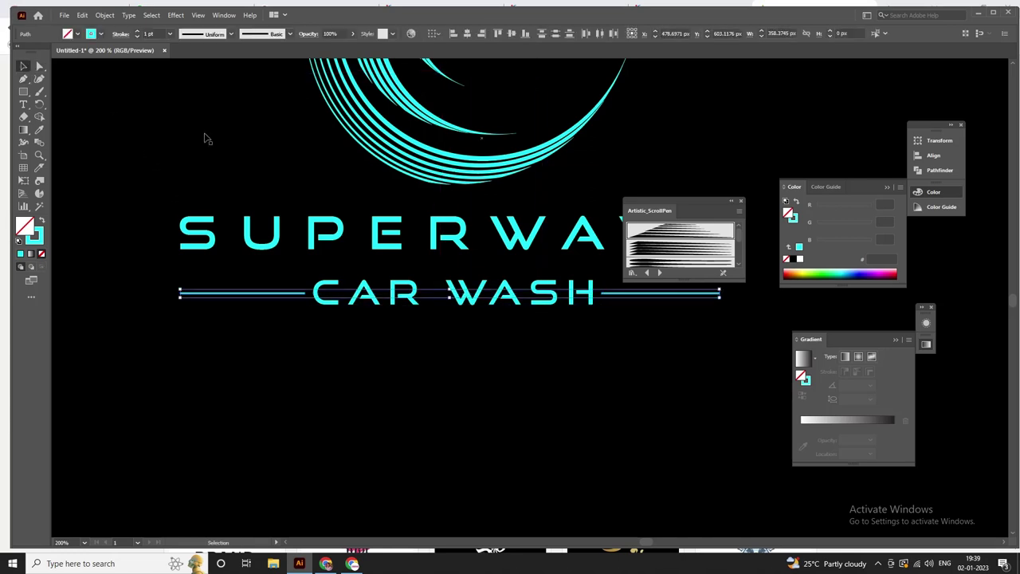
scroll(268, 176, down, 2)
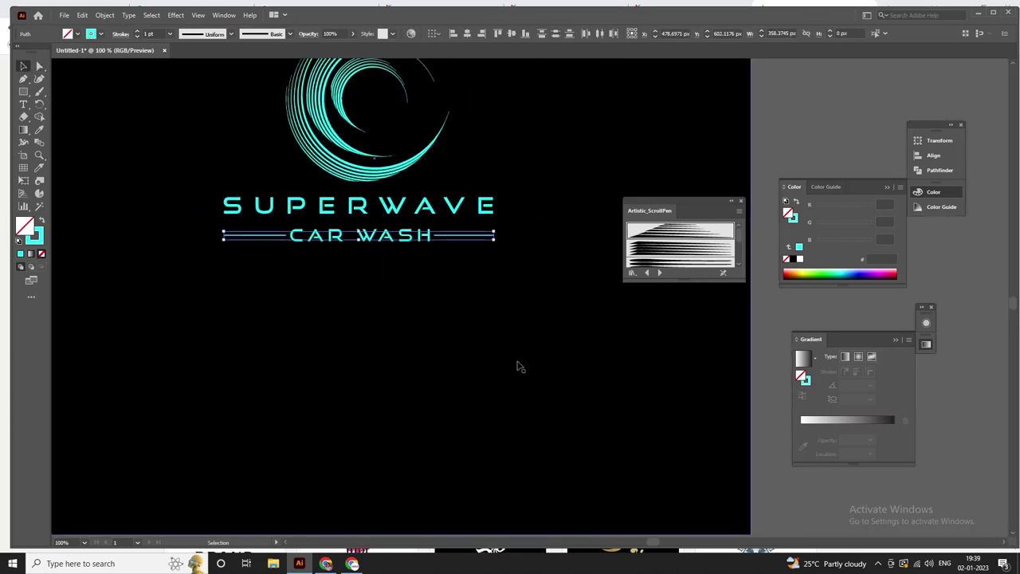
key(Up)
key(Up)
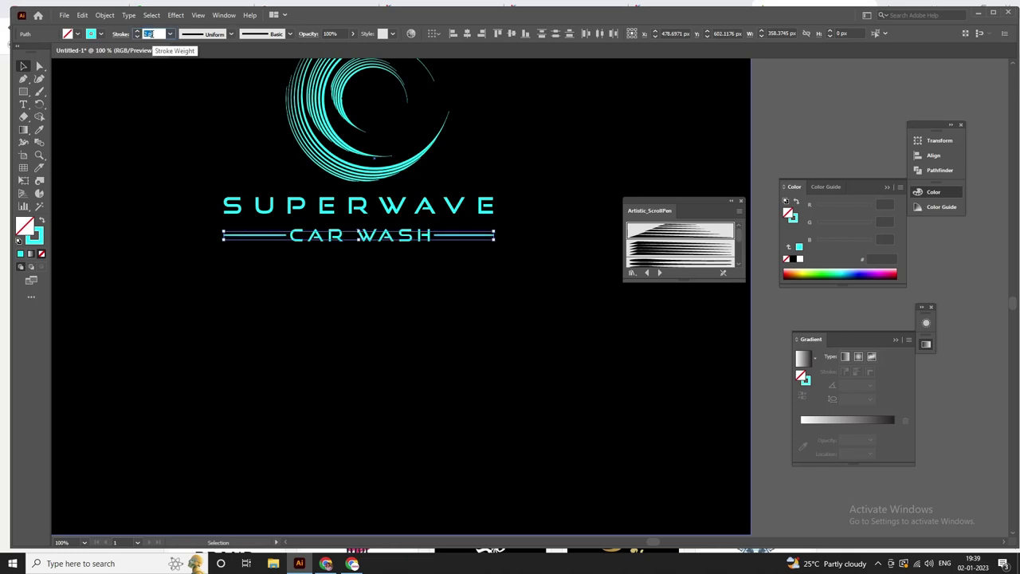
scroll(315, 333, down, 3)
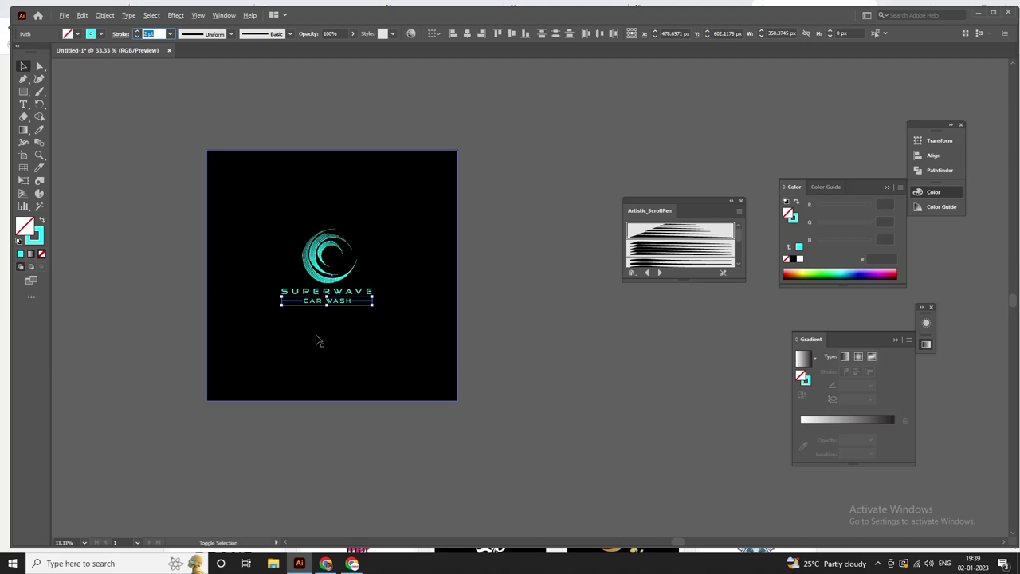
Step: Nudge CAR WASH and its side lines up closer under SUPERWAVE
click(513, 342)
scroll(262, 301, up, 1)
scroll(230, 292, up, 1)
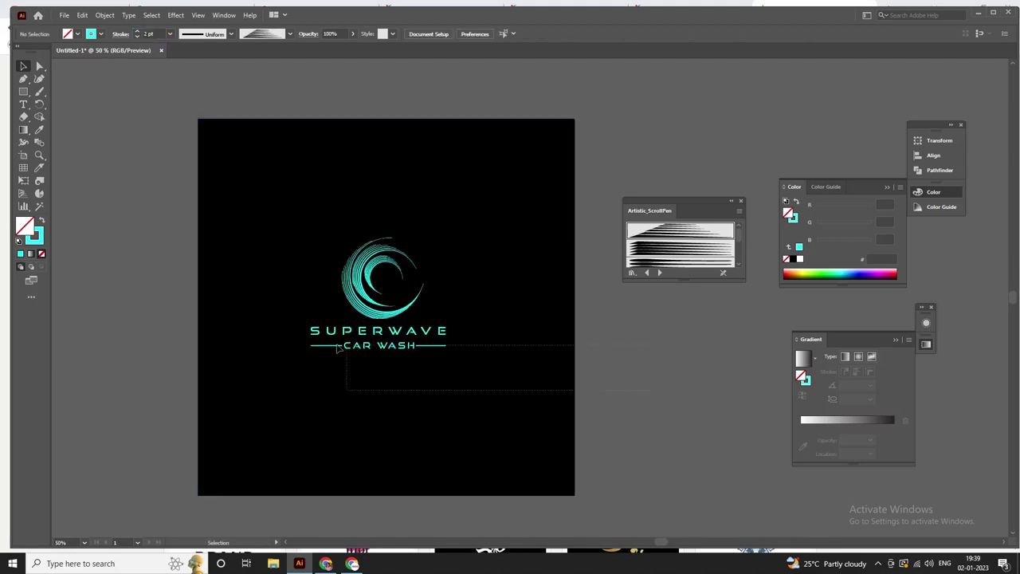
drag(535, 389, 310, 338)
scroll(364, 371, up, 1)
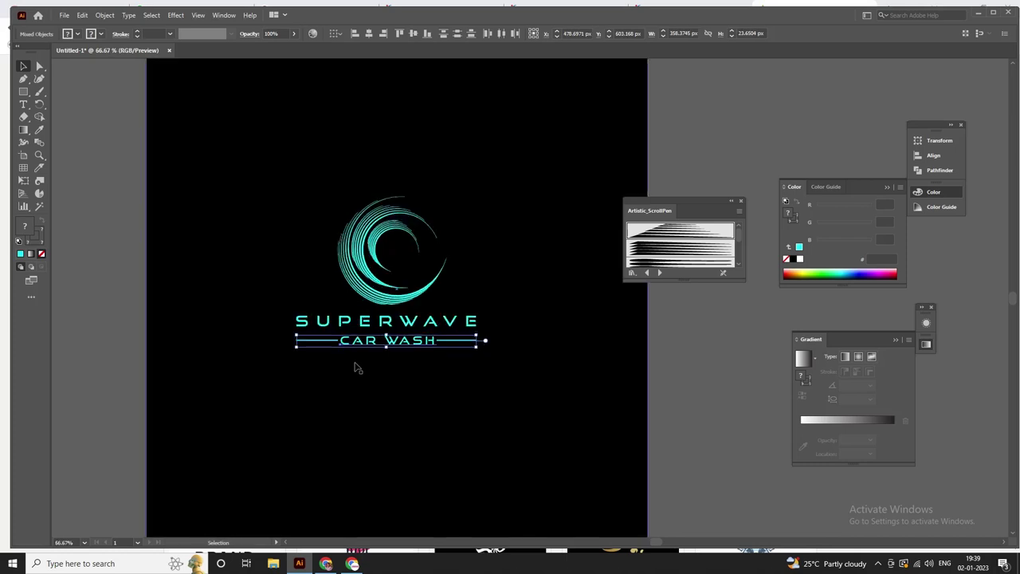
key(Up)
key(Up)
key(Up)
key(Up)
key(Up)
key(Up)
key(Up)
key(Up)
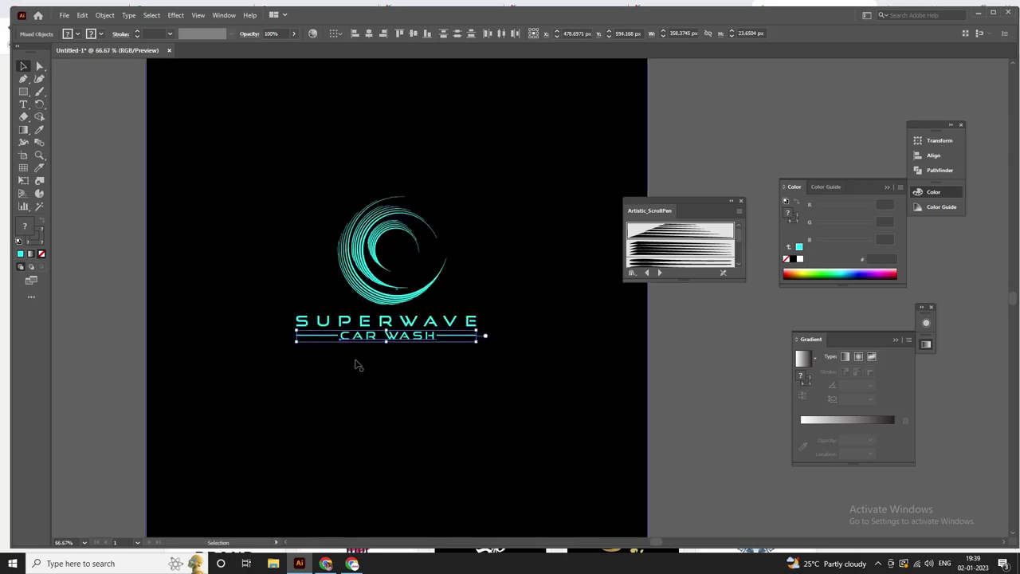
key(Up)
key(Up)
click(699, 377)
scroll(327, 339, down, 2)
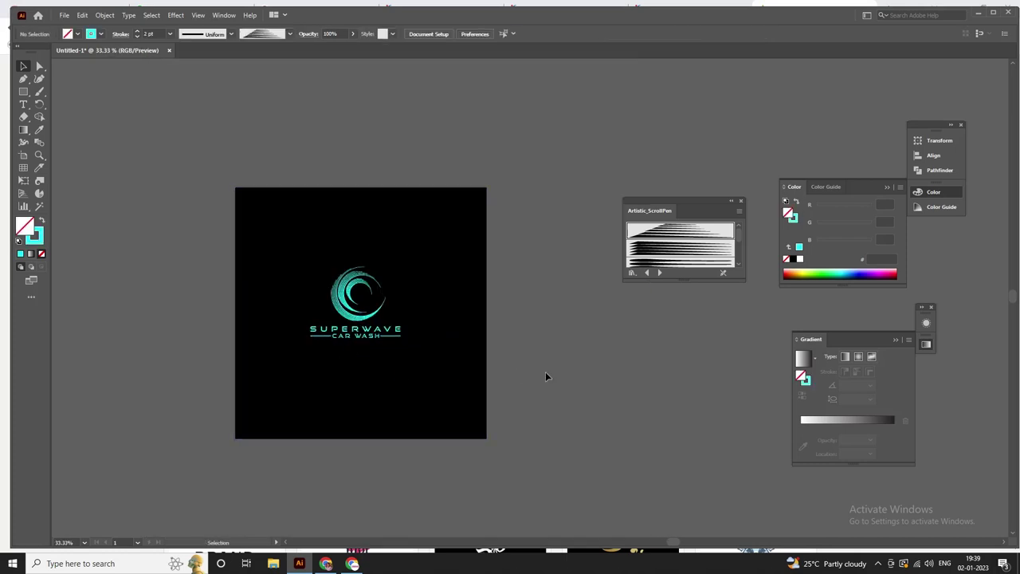
Step: Move the whole logo toward the artboard centre and scale it larger
click(257, 257)
scroll(285, 250, up, 1)
drag(284, 250, 440, 364)
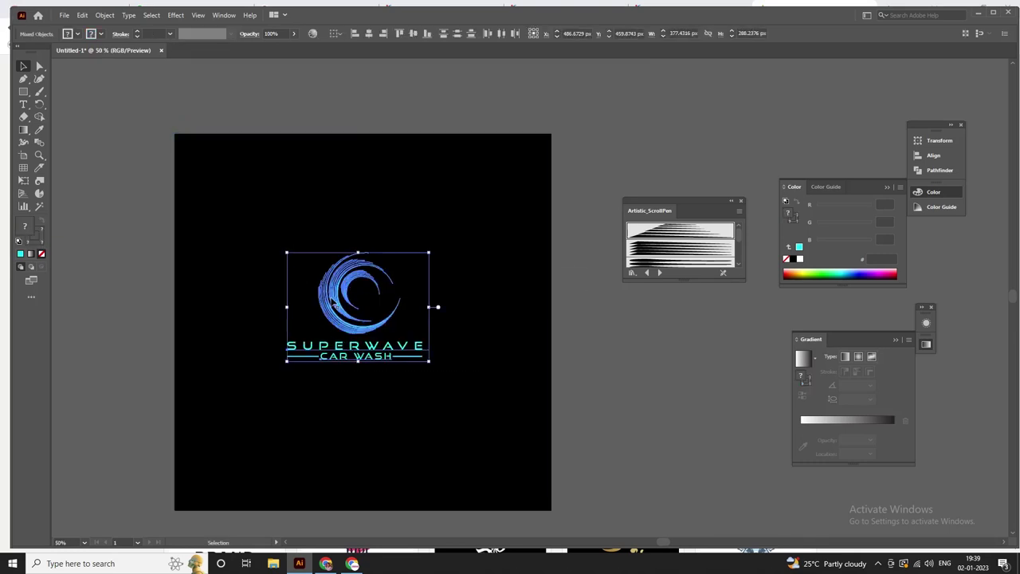
drag(336, 305, 342, 307)
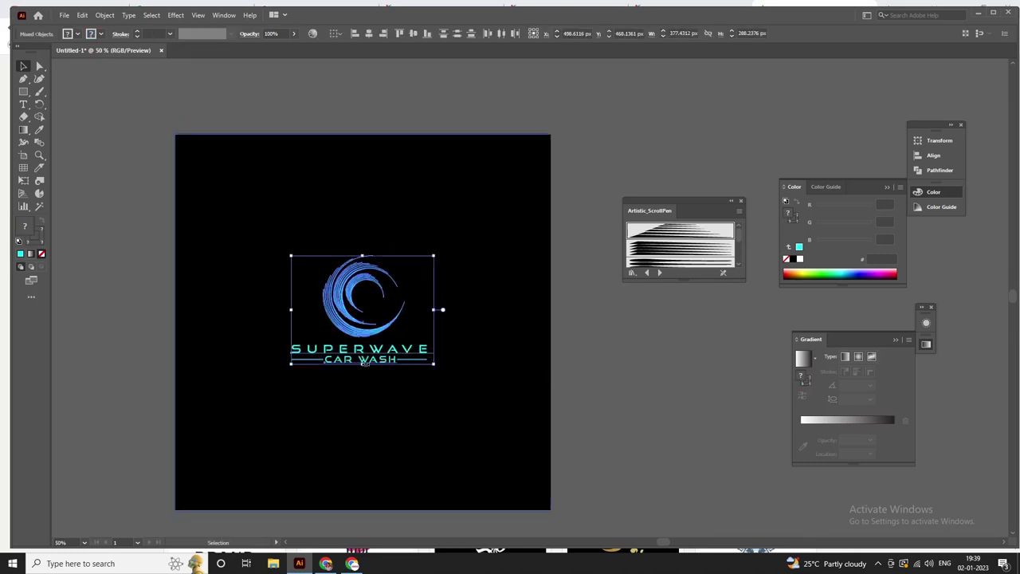
mouse_move(363, 365)
mouse_down()
mouse_move(369, 439)
mouse_move(358, 337)
mouse_up()
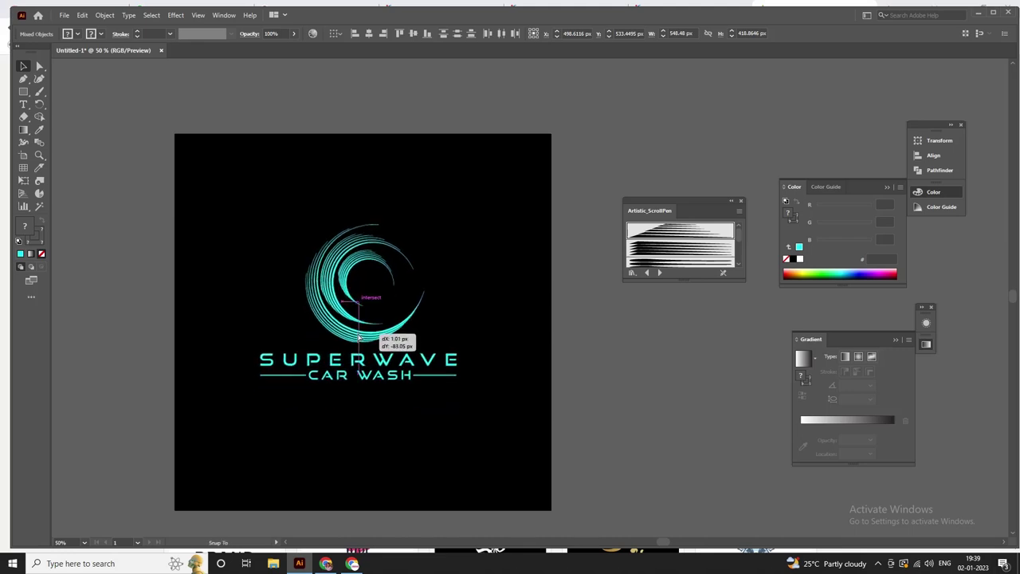
click(588, 323)
scroll(588, 321, down, 1)
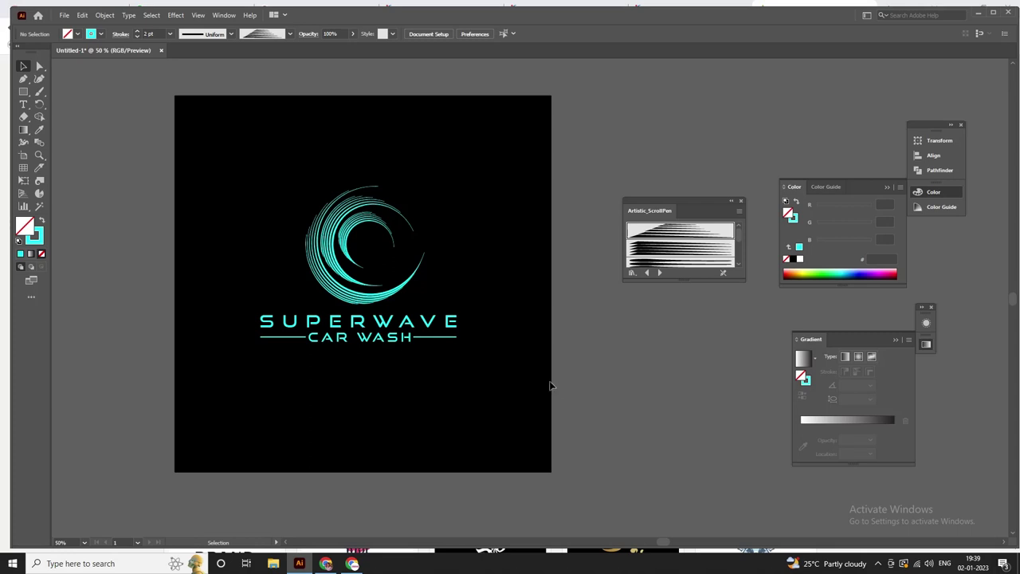
Step: Reduce the CAR WASH font size to 26 pt
click(352, 342)
scroll(351, 343, up, 2)
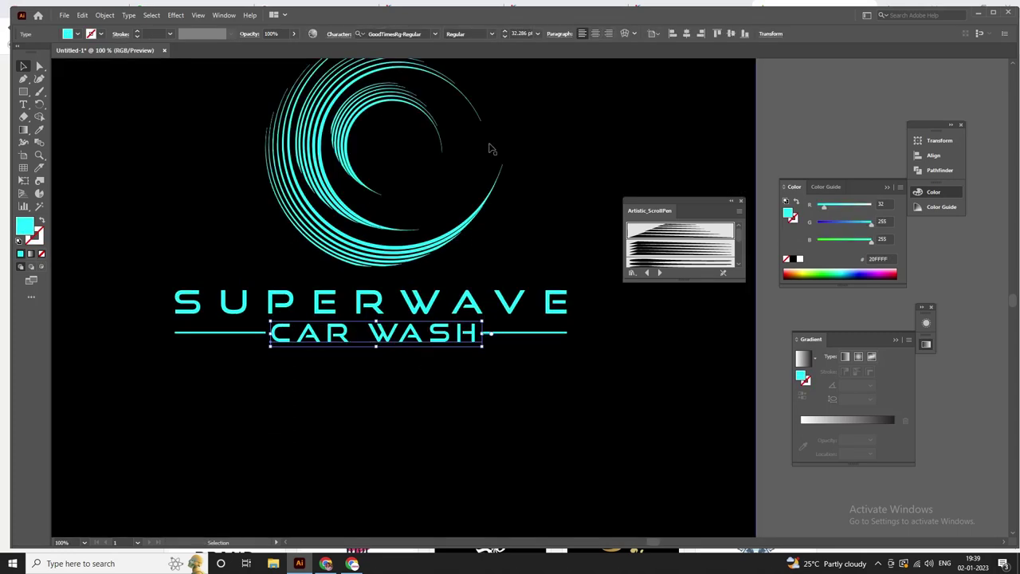
click(505, 36)
scroll(522, 32, down, 2)
scroll(522, 32, down, 1)
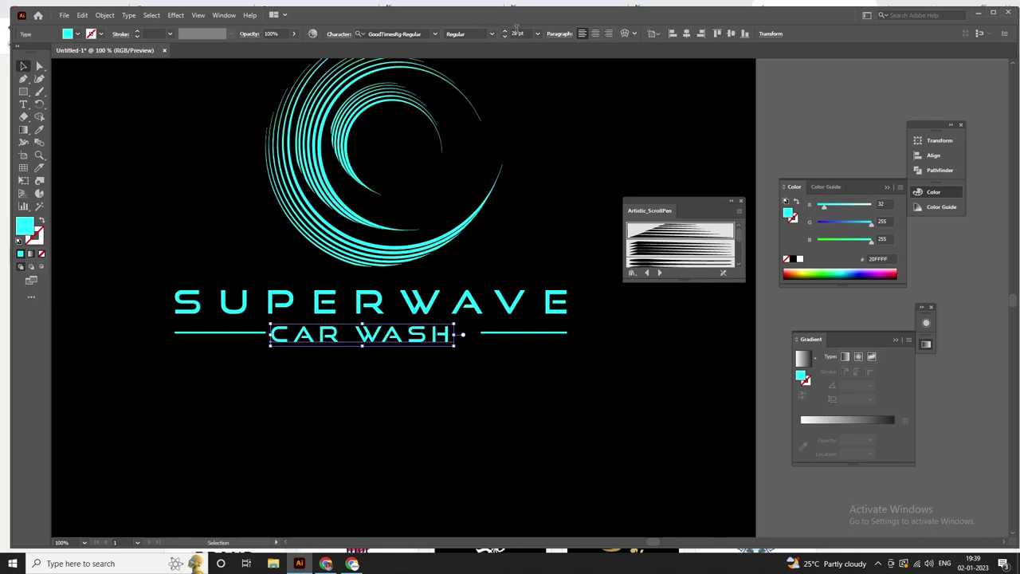
scroll(510, 34, down, 2)
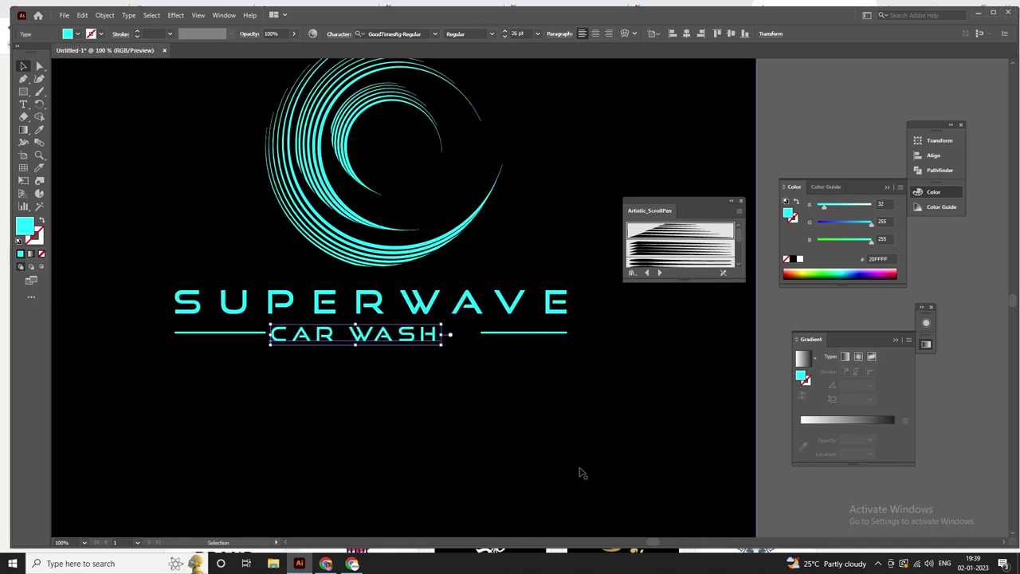
Step: Widen CAR WASH's letter spacing to fill the gap between the side lines
key(alt+Right)
key(alt+Right)
key(alt+Right)
key(alt+Right)
key(alt+Right)
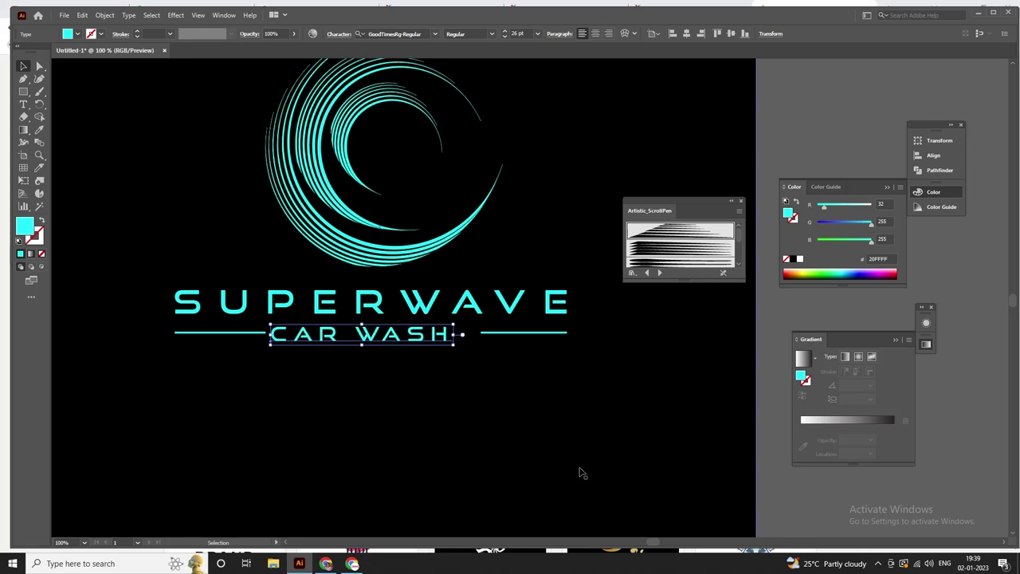
key(alt+Right)
key(alt+Right)
key(alt+Right)
key(alt+Right)
key(alt+Right)
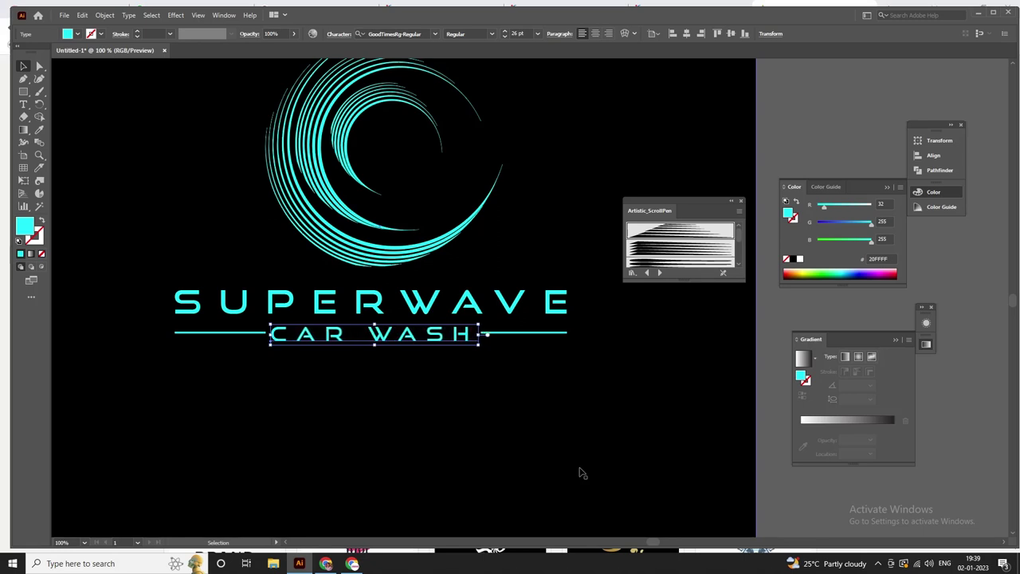
key(alt+Right)
key(alt+Right)
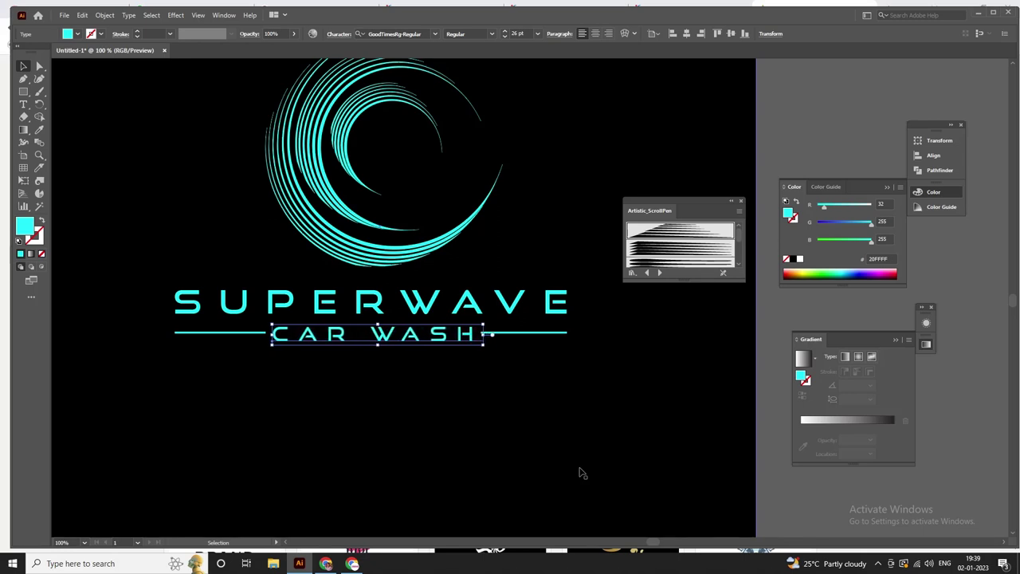
key(alt+Right)
key(ctrl+minus)
key(ctrl+minus)
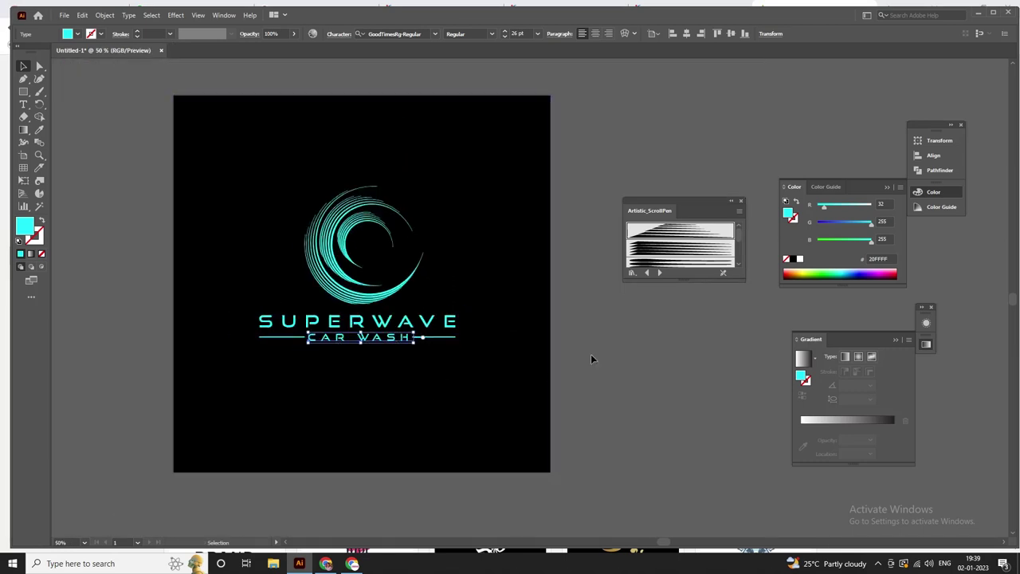
click(591, 355)
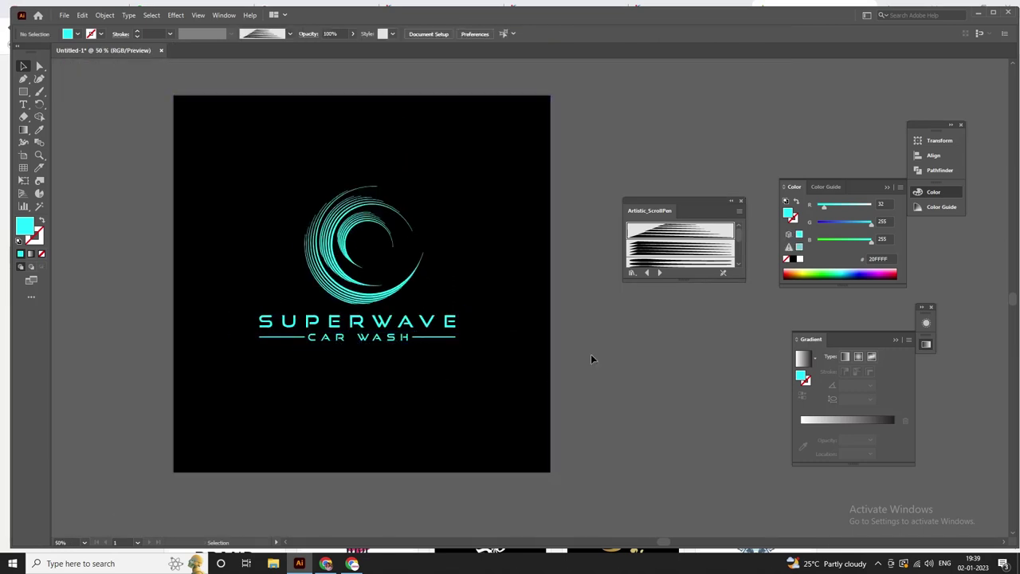
scroll(443, 257, up, 1)
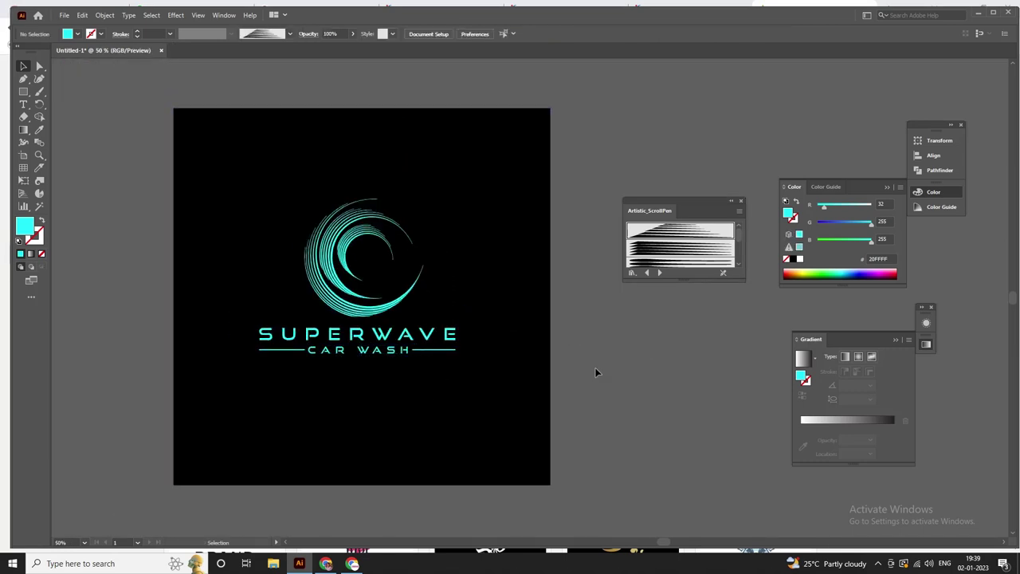
scroll(344, 286, up, 1)
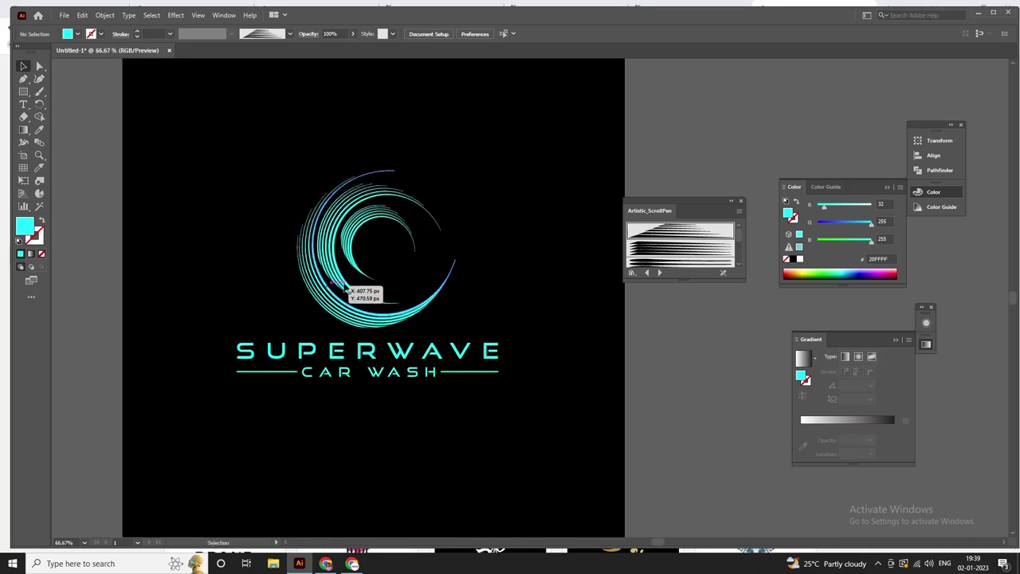
key(ctrl+minus)
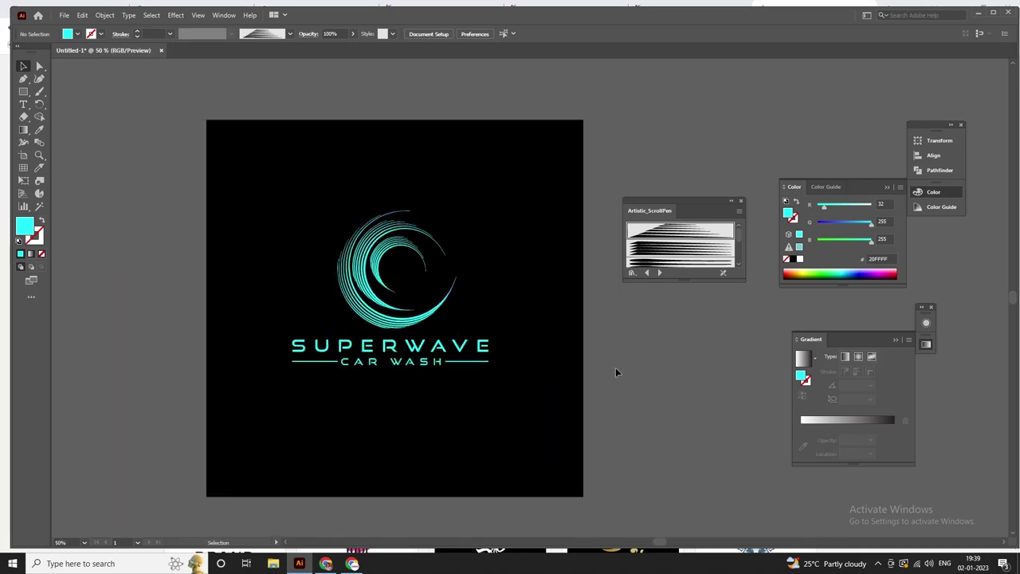